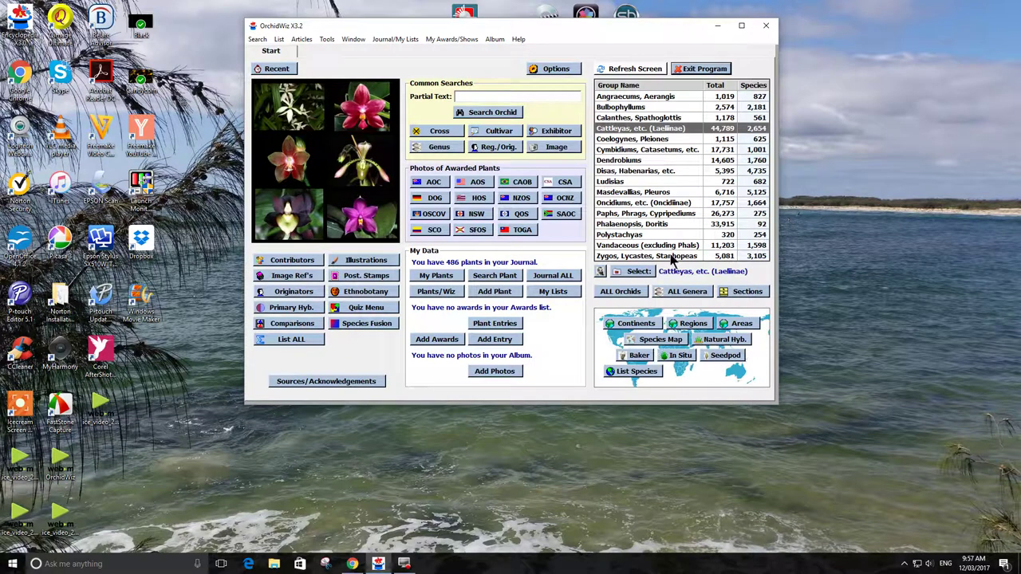
# - View the in situ photos and distribution maps of Aerangis somalensis, and return to the start page
pyautogui.click(681, 357)
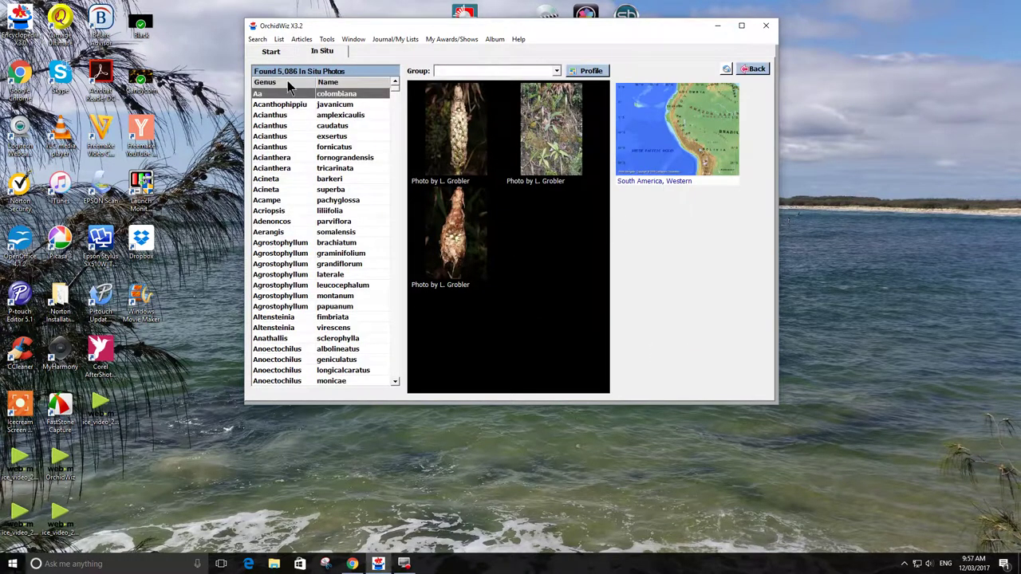
pyautogui.click(275, 233)
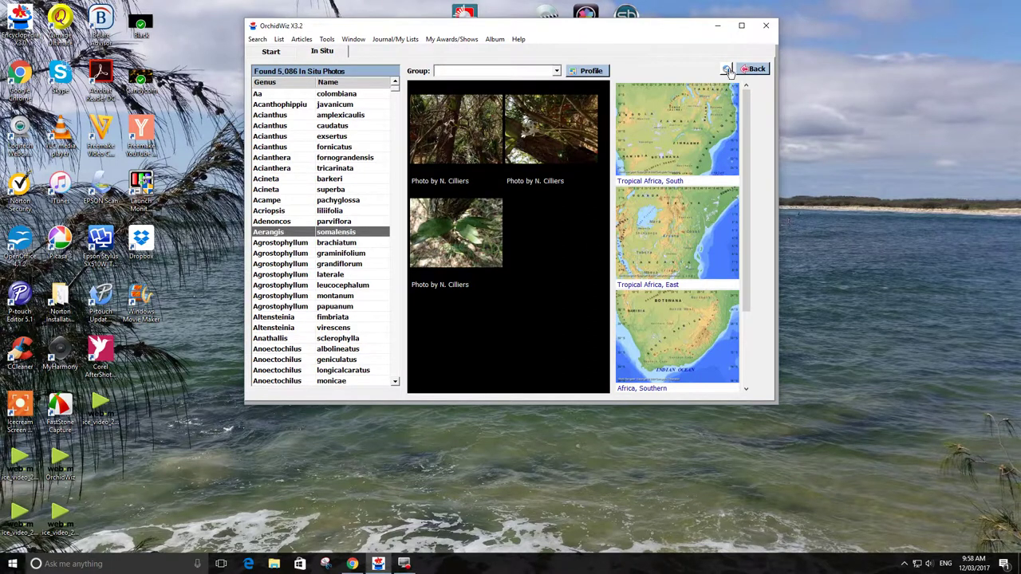
pyautogui.click(753, 70)
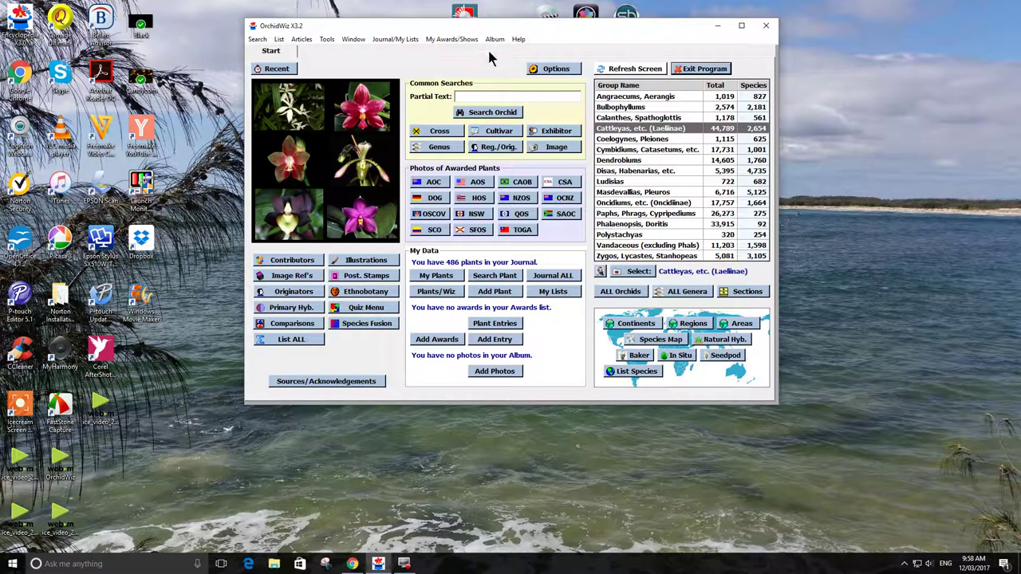
# - List all plants in the personal collection and sort them by plant number
pyautogui.click(437, 277)
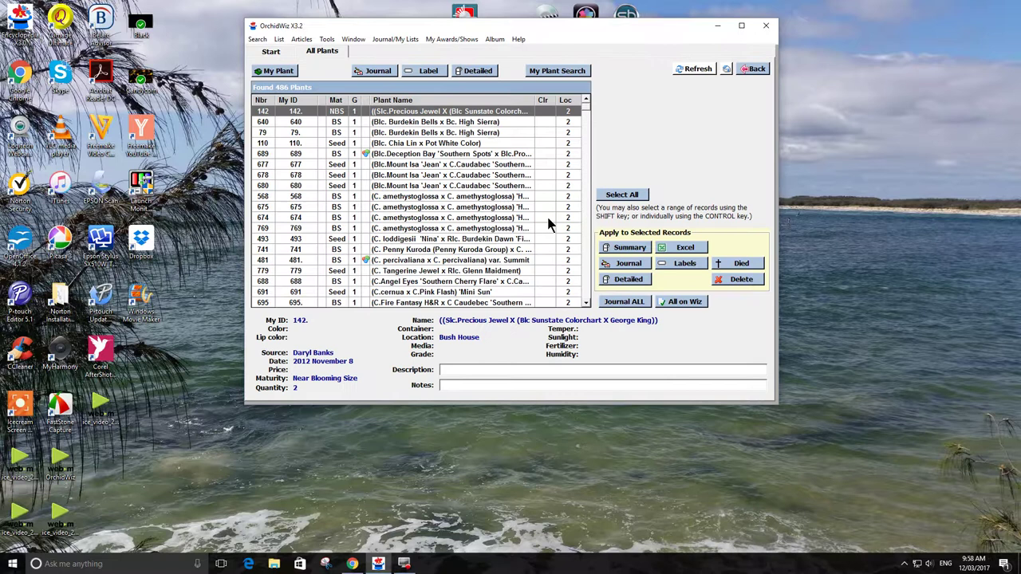
pyautogui.click(263, 101)
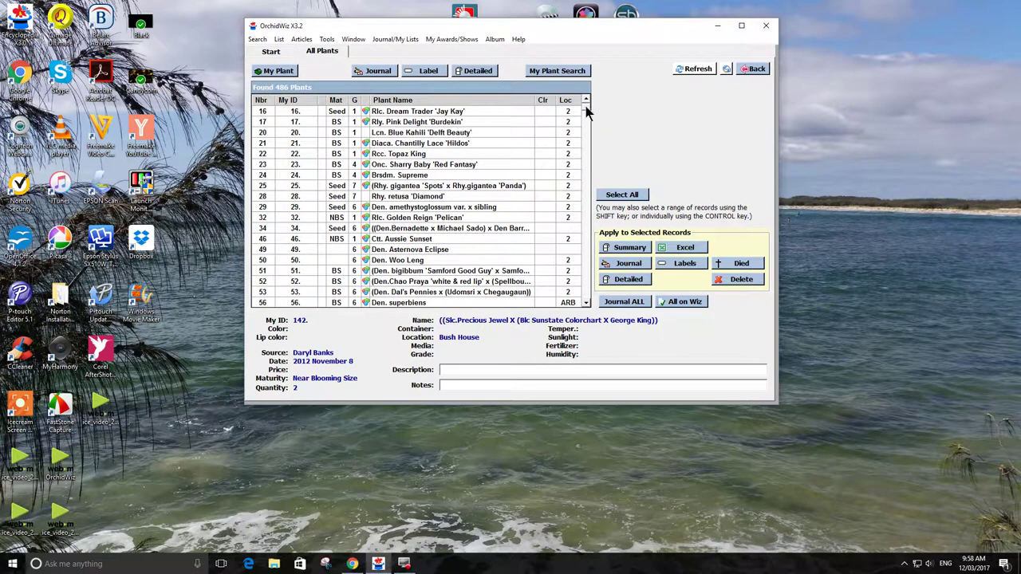
pyautogui.moveTo(585, 112); pyautogui.dragTo(586, 121)
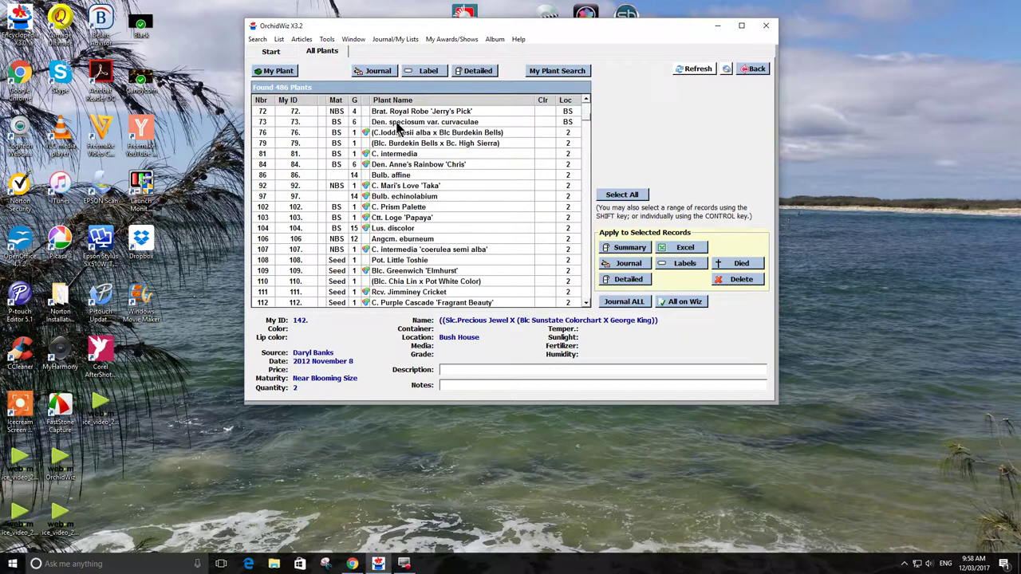
# - Show all owned plants with their database match status and view the record of plant 674
pyautogui.click(683, 300)
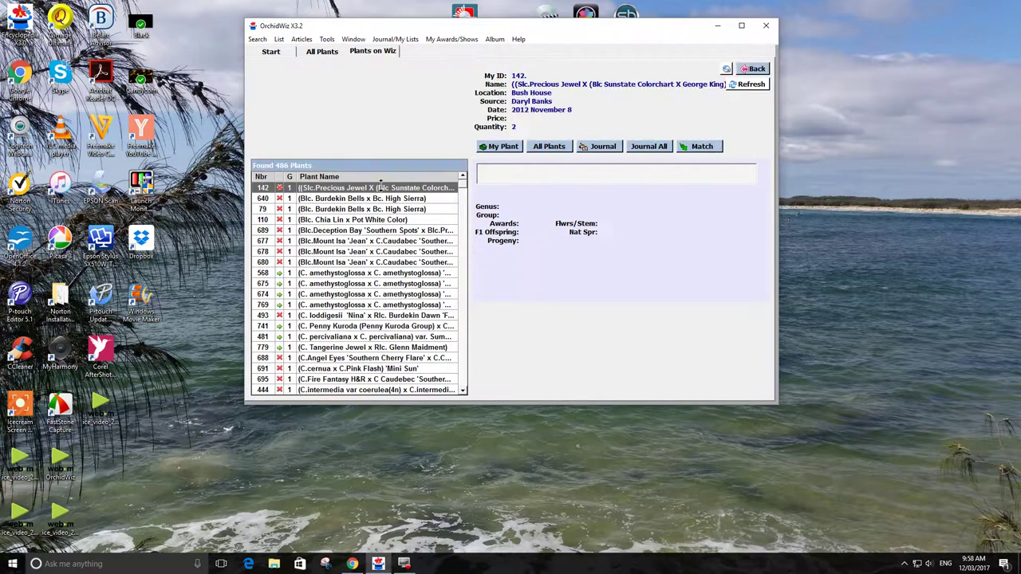
pyautogui.scroll(-1, 322, 226)
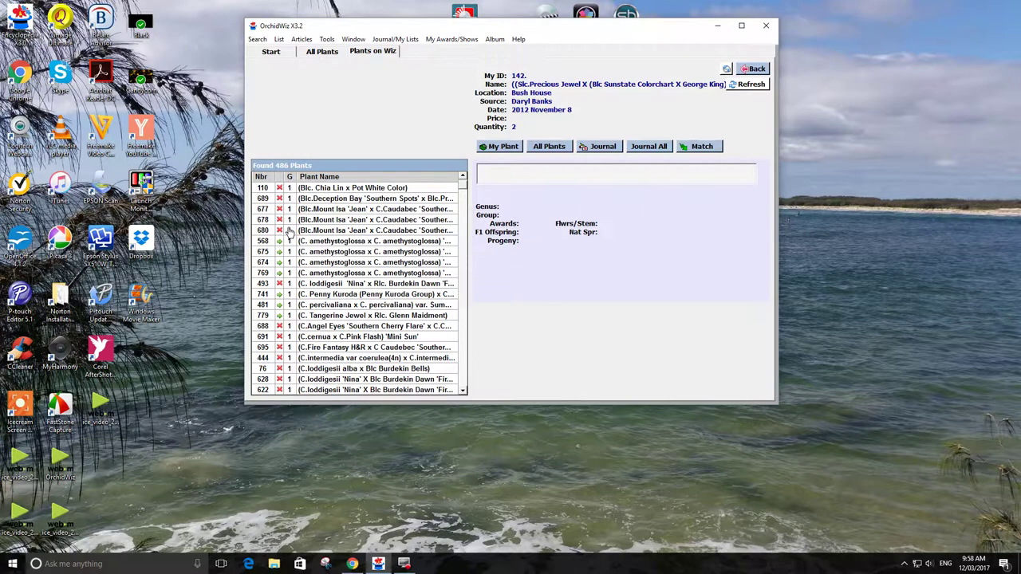
pyautogui.scroll(-1, 345, 220)
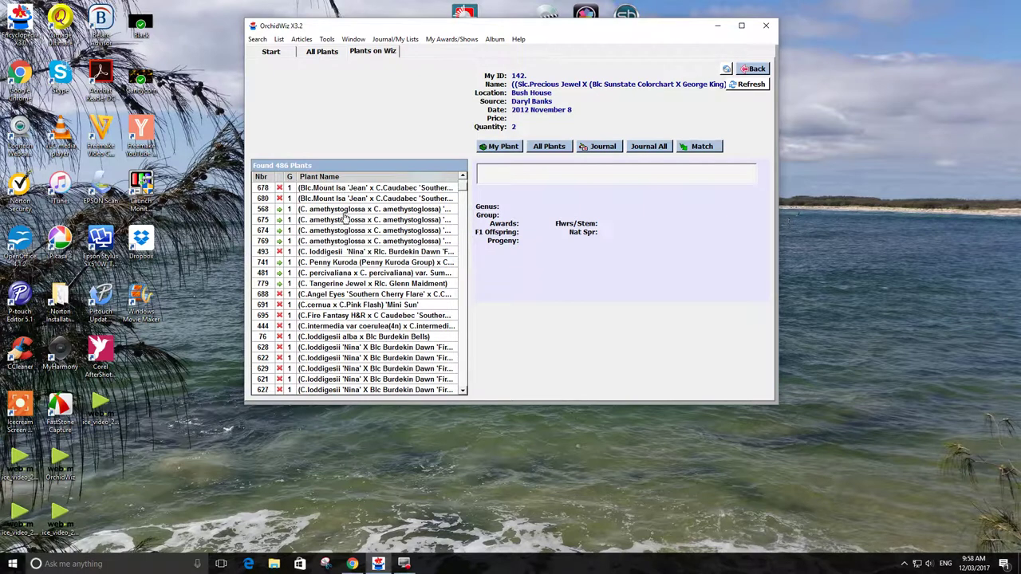
pyautogui.click(316, 231)
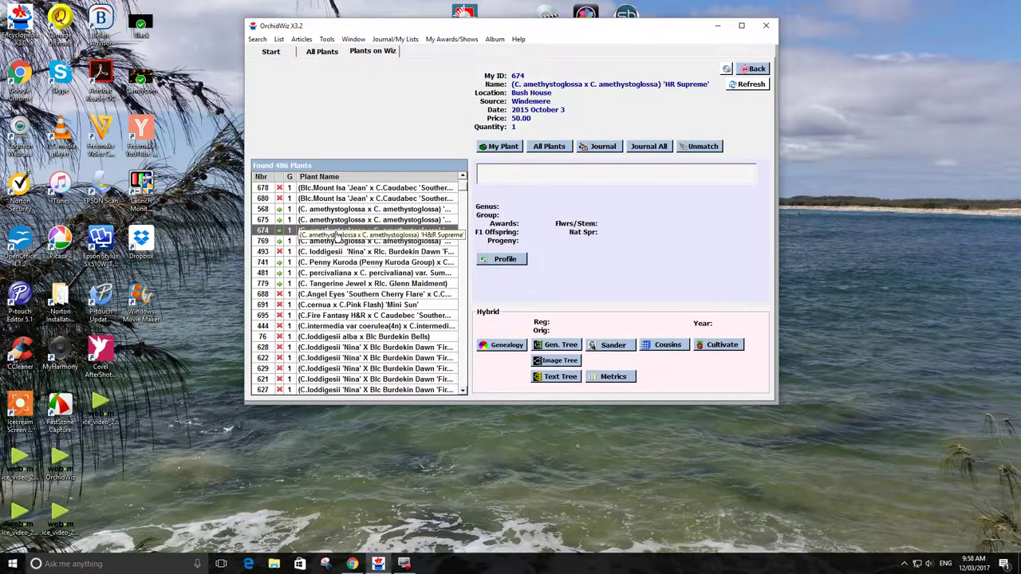
pyautogui.scroll(-5, 344, 239)
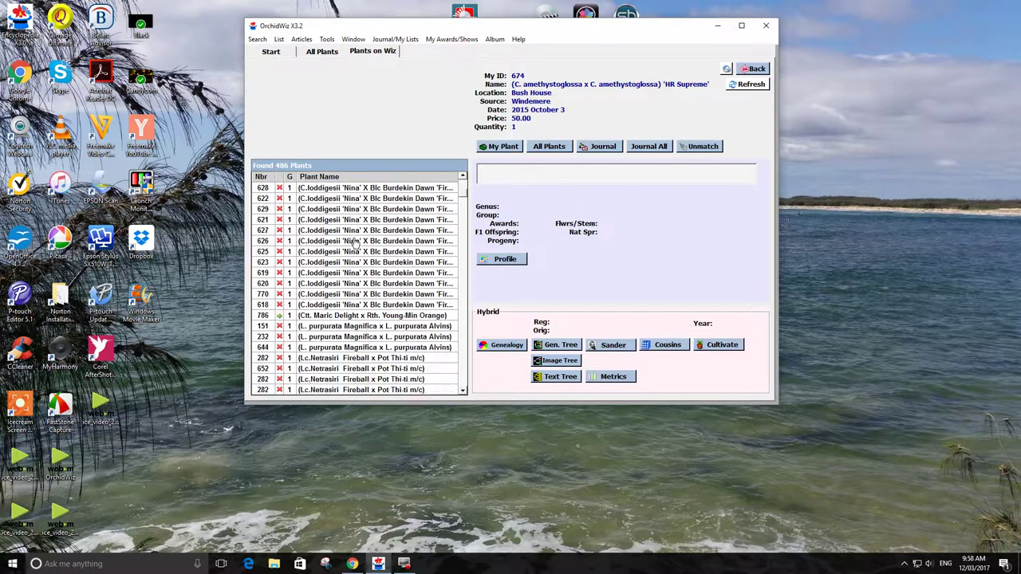
pyautogui.scroll(-12, 355, 243)
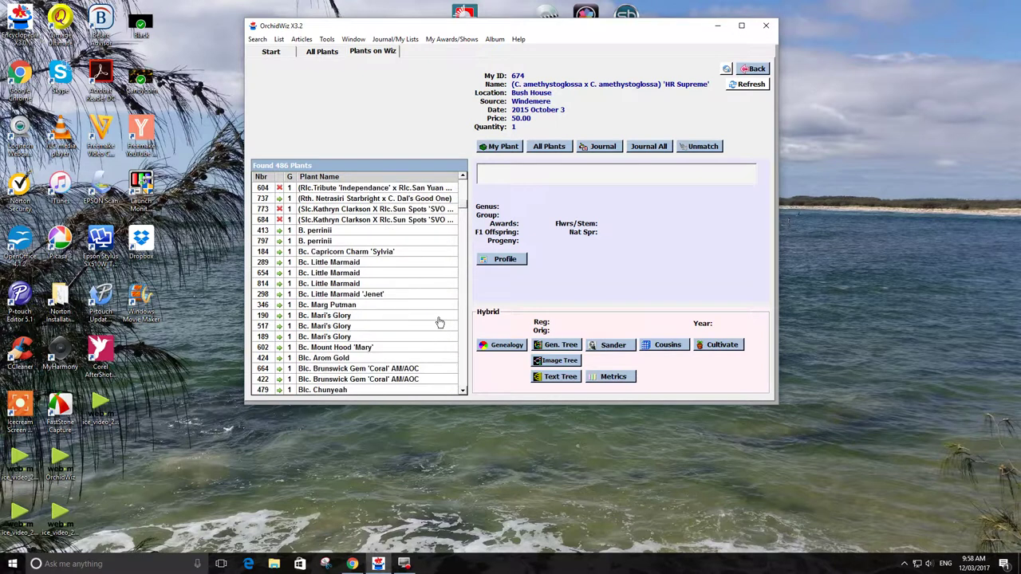
# - View the cultivation advice for plant 298, Bc. Little Marmaid 'Jenet', and return to the start page
pyautogui.click(317, 295)
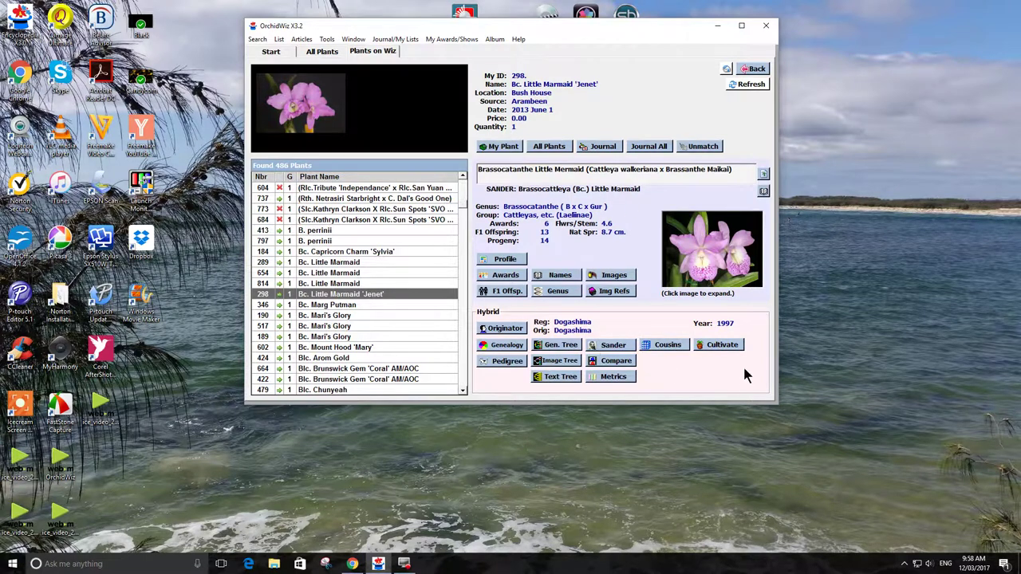
pyautogui.click(721, 348)
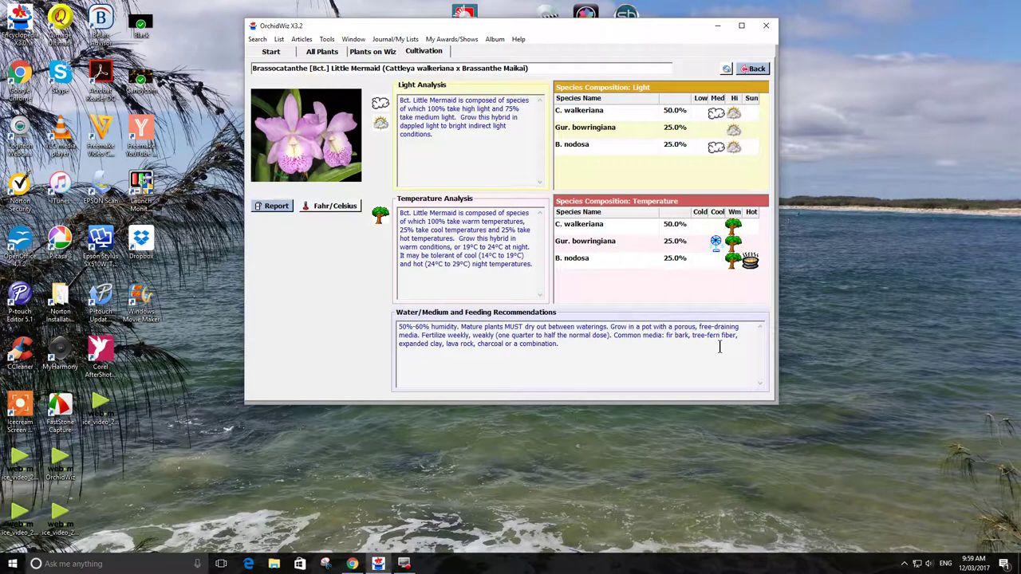
pyautogui.click(756, 69)
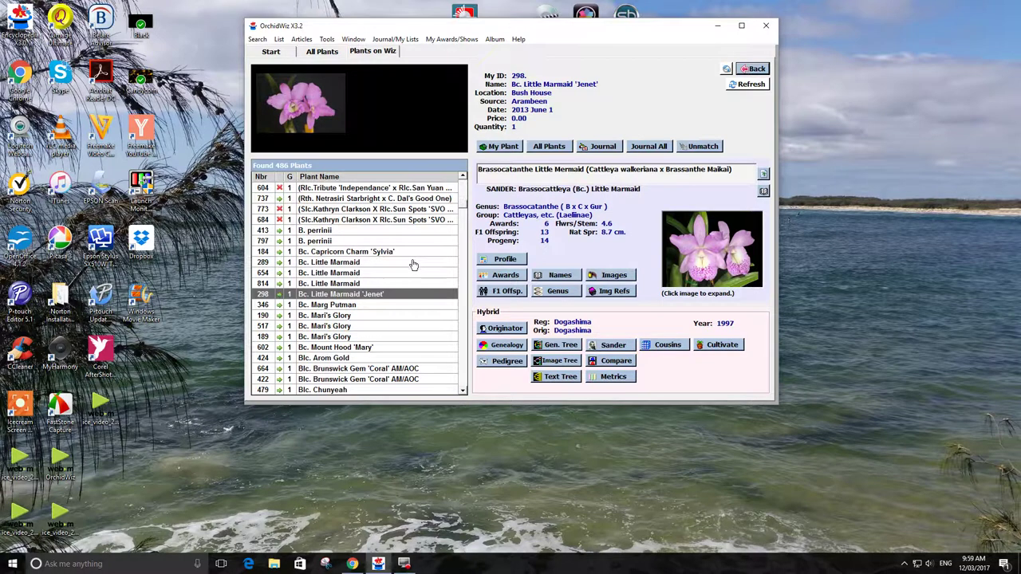
pyautogui.click(754, 69)
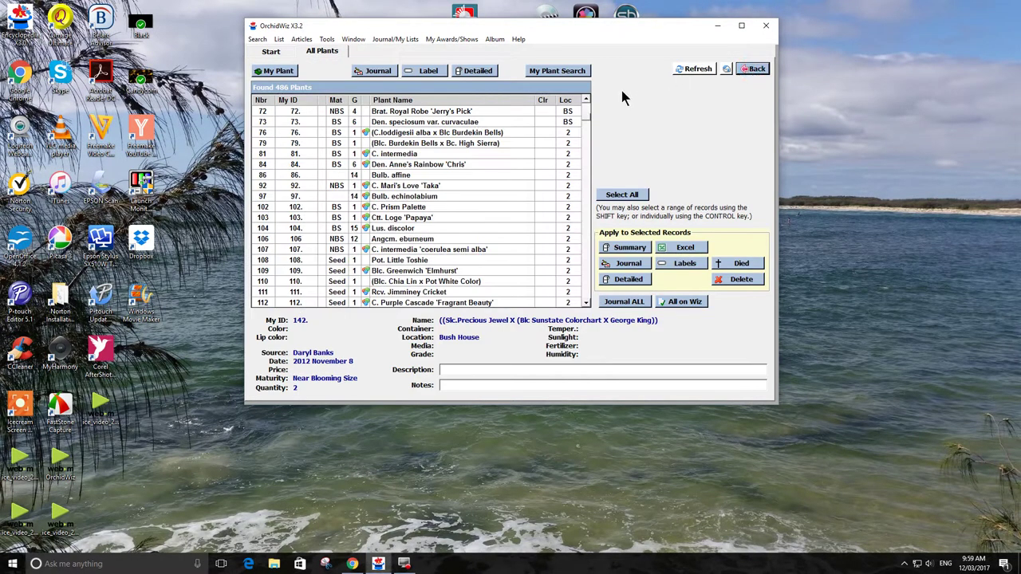
pyautogui.click(752, 69)
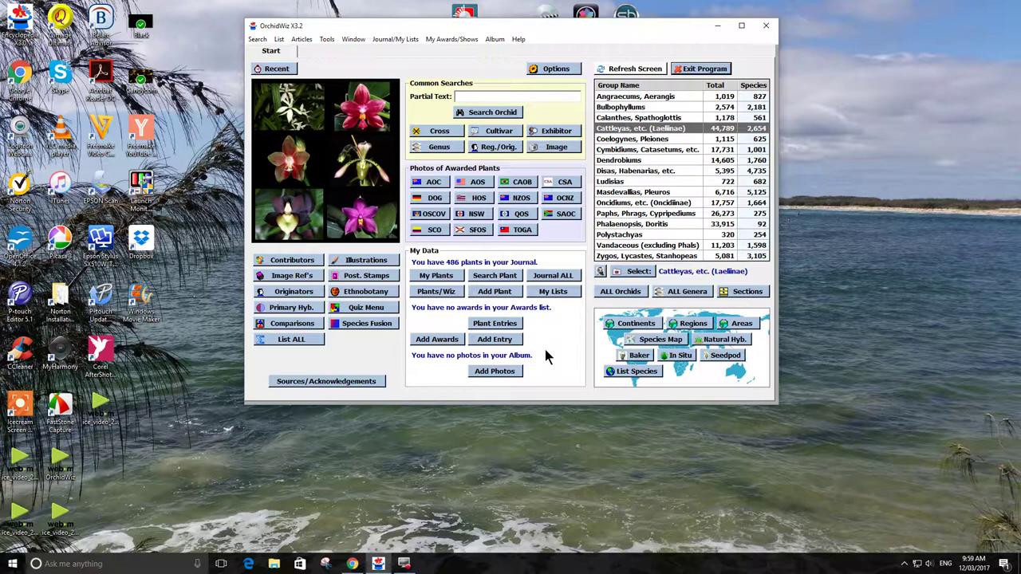
# - From the owned plants, show plant 746, Rlc. Dal's Dream 'Plum Red', in the multi-plant journal and return to the plant list
pyautogui.click(436, 276)
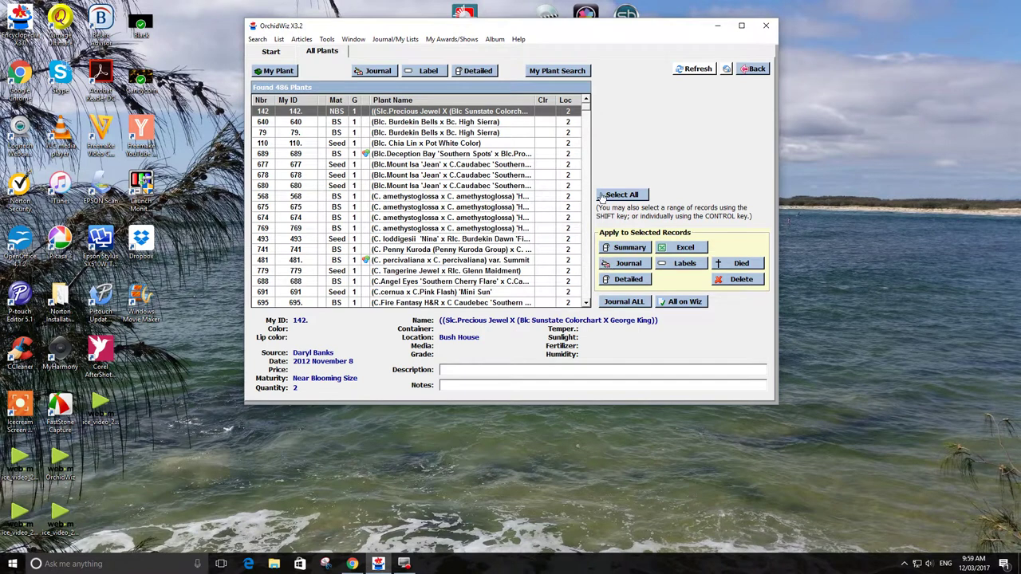
pyautogui.moveTo(585, 107); pyautogui.dragTo(585, 174)
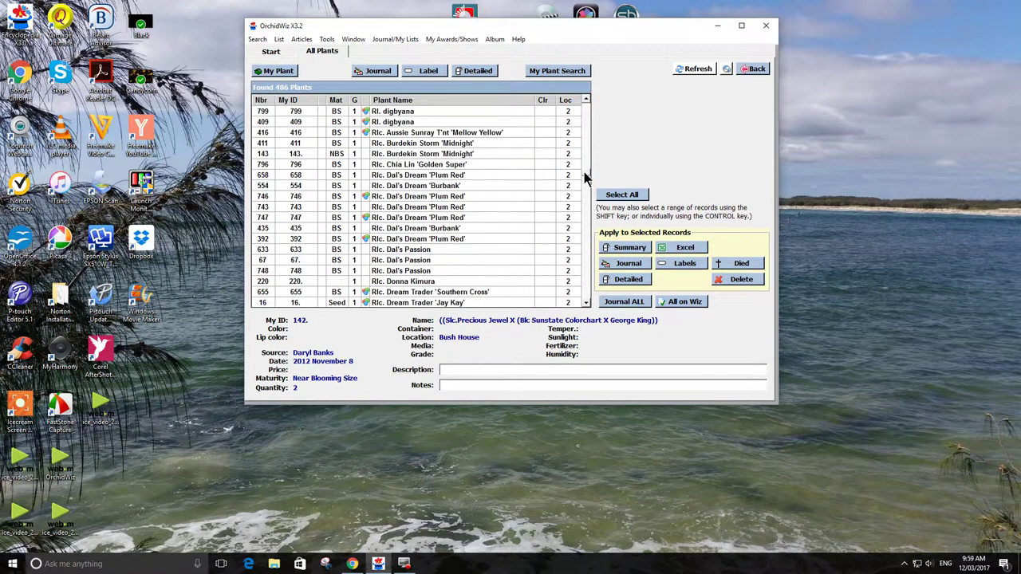
pyautogui.click(388, 198)
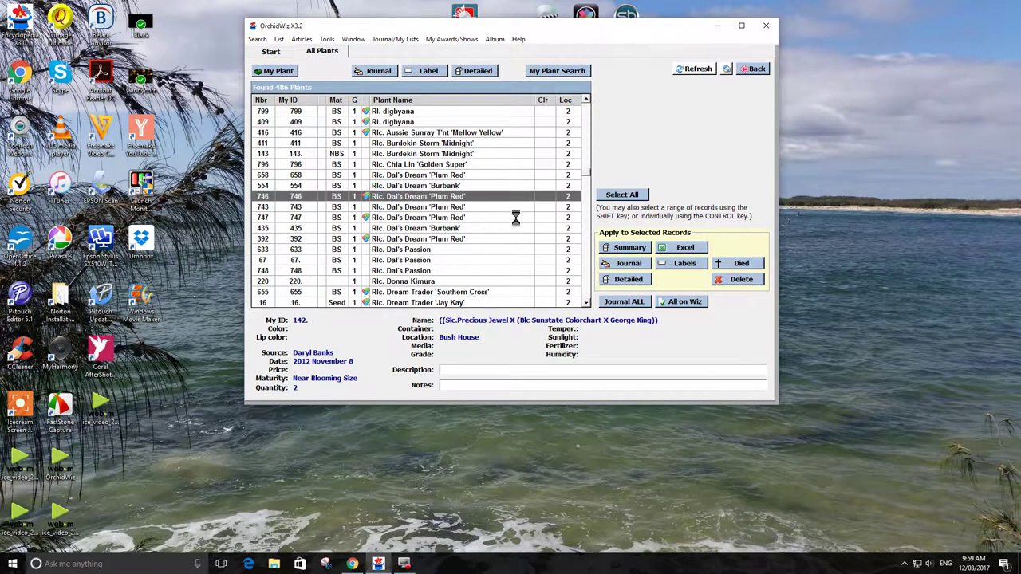
pyautogui.click(630, 264)
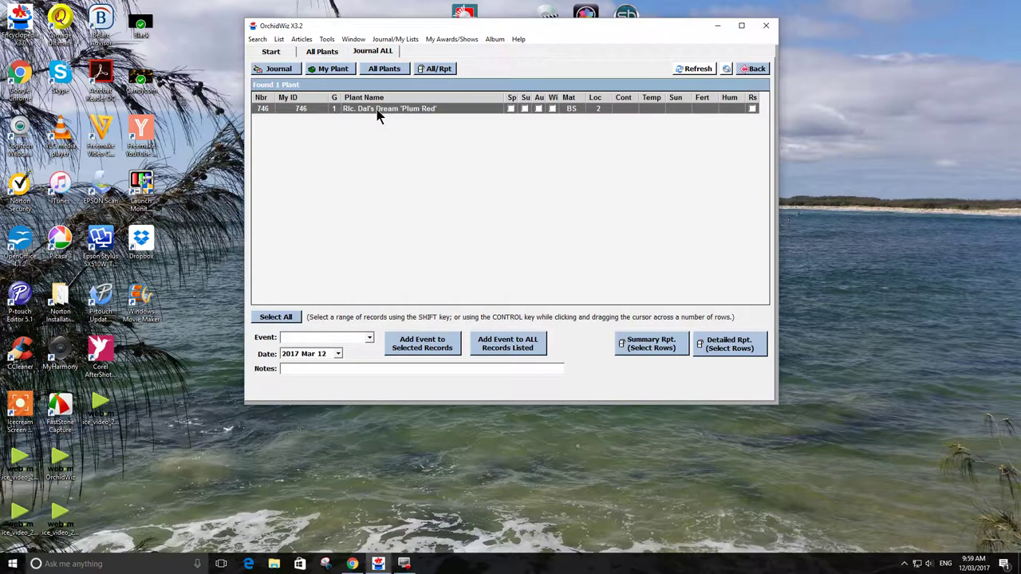
pyautogui.click(754, 69)
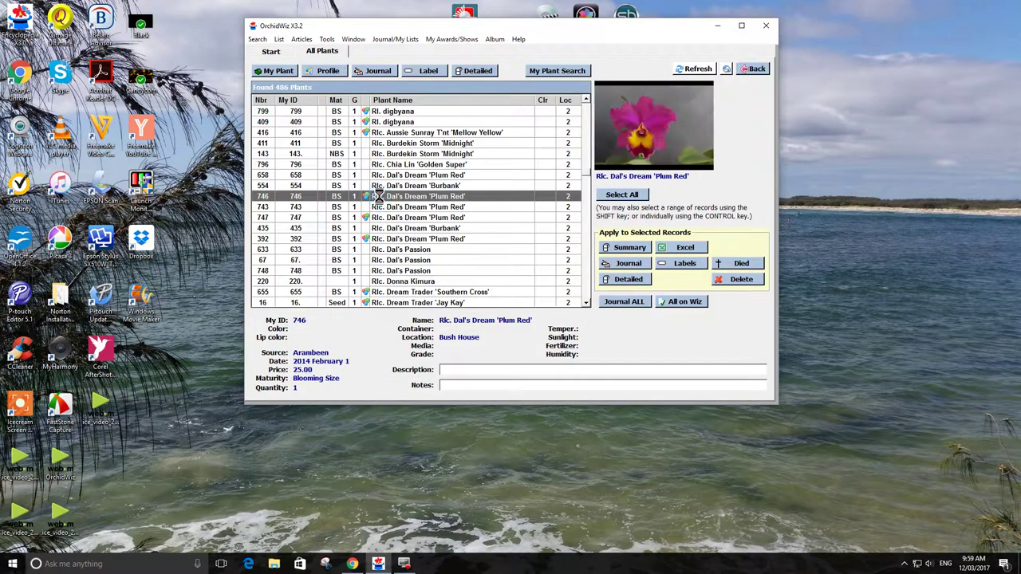
# - Open the journal of plant 746 from its plant record and view the event types offered for a new entry
pyautogui.doubleClick(381, 199)
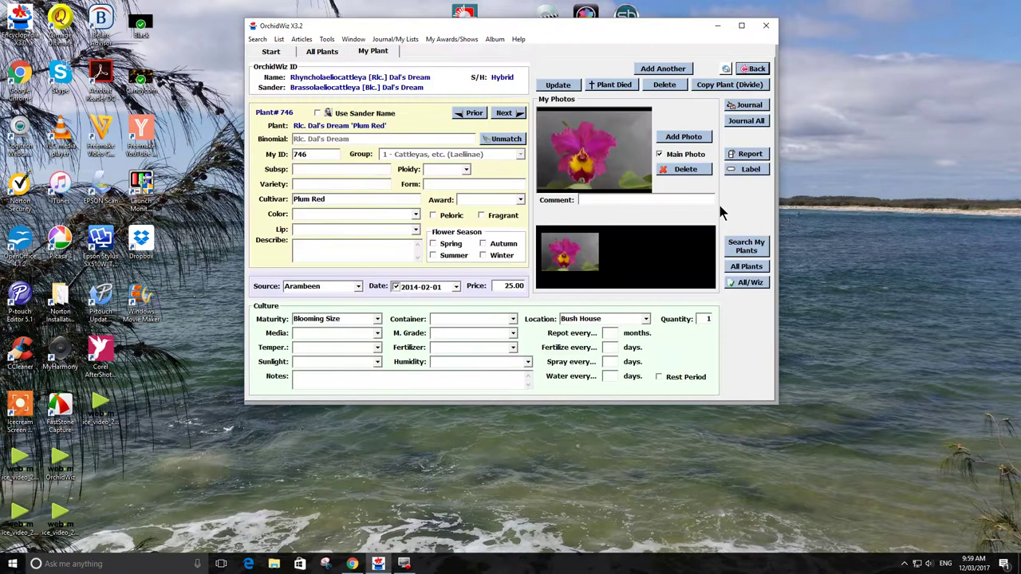
pyautogui.click(748, 109)
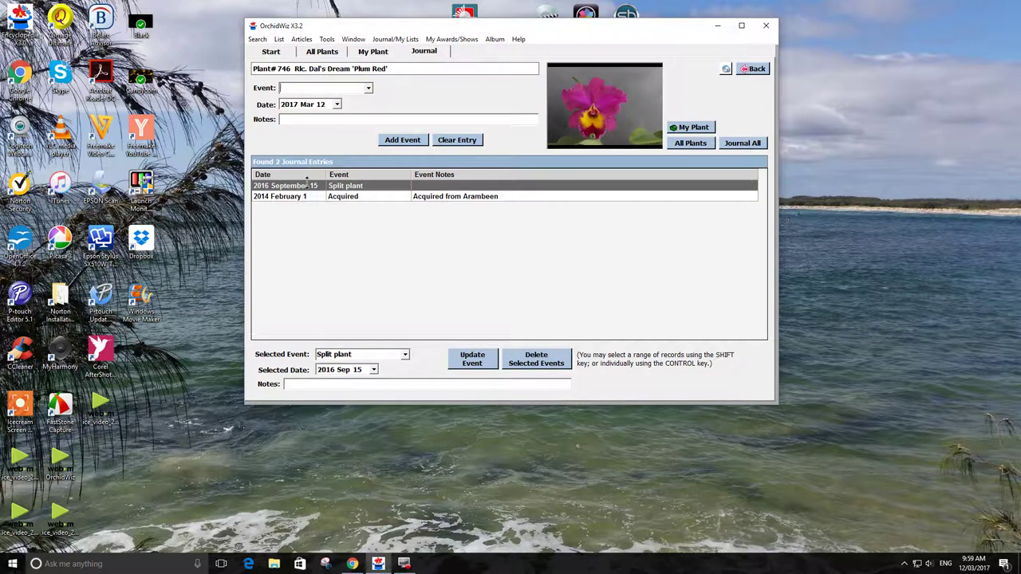
pyautogui.click(369, 90)
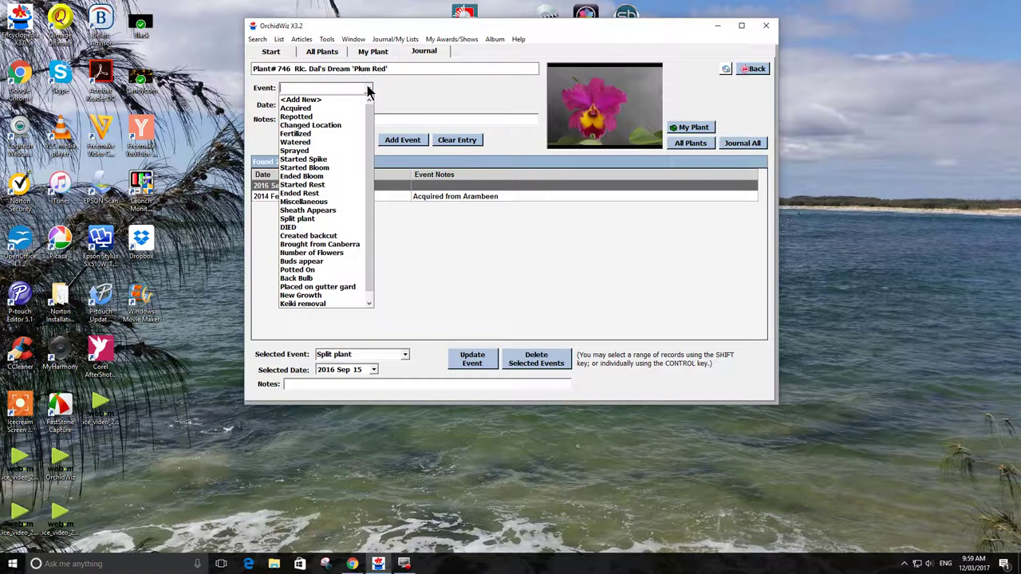
pyautogui.scroll(-1, 335, 204)
pyautogui.scroll(1, 337, 209)
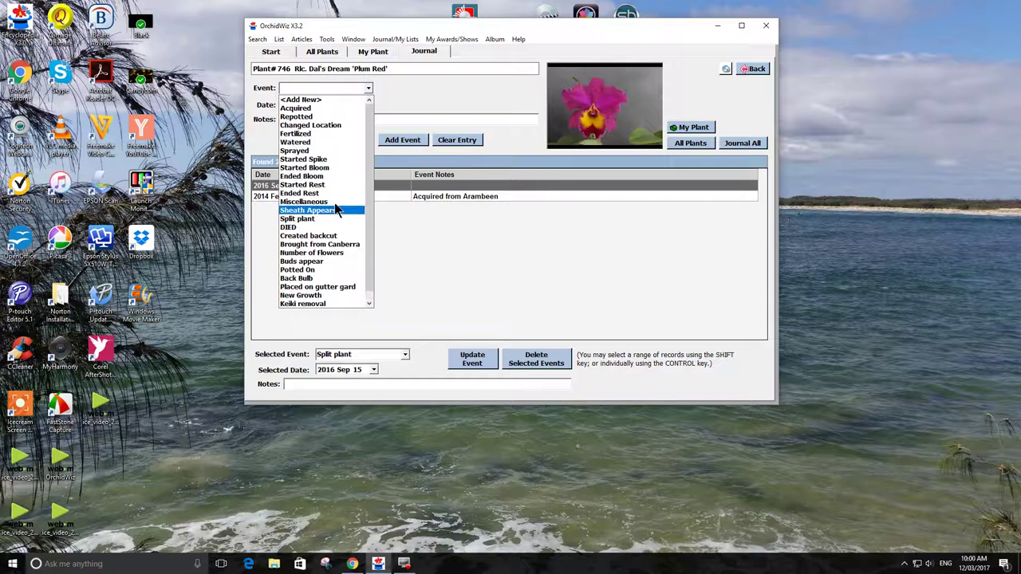
pyautogui.click(368, 89)
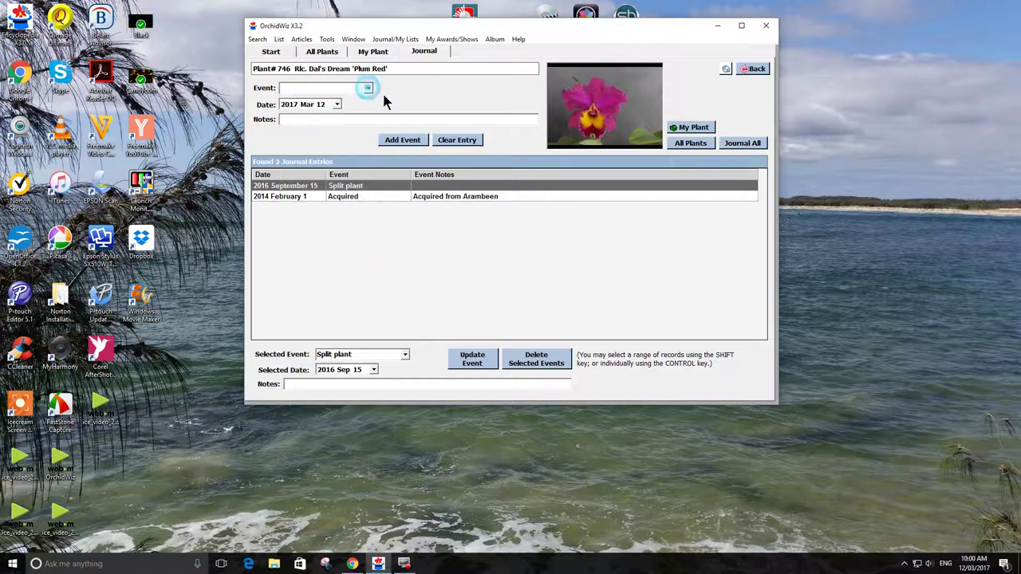
# - Examine the event choices and notes field for the existing Split plant journal entry, and return to the start page
pyautogui.click(405, 356)
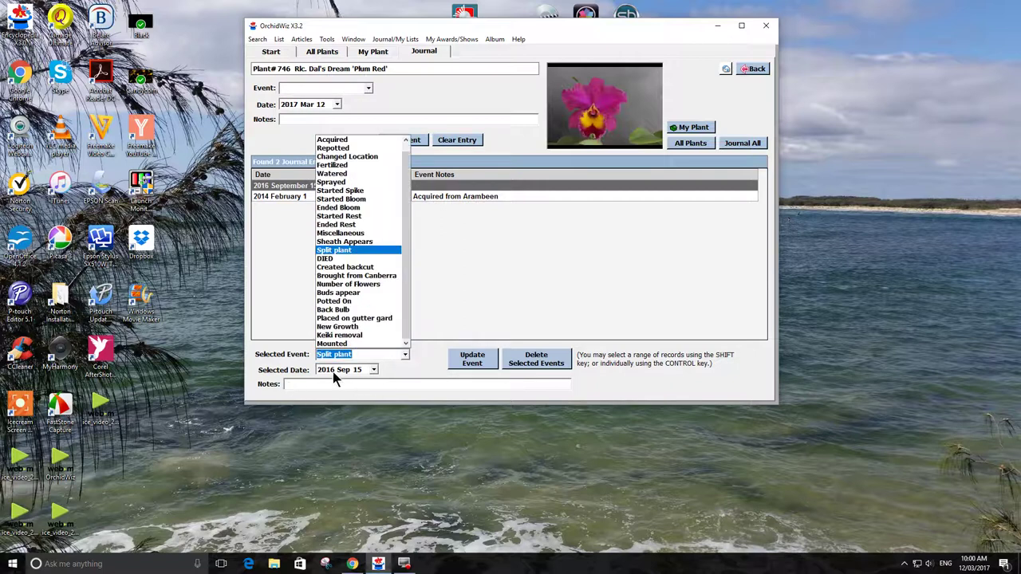
pyautogui.click(451, 299)
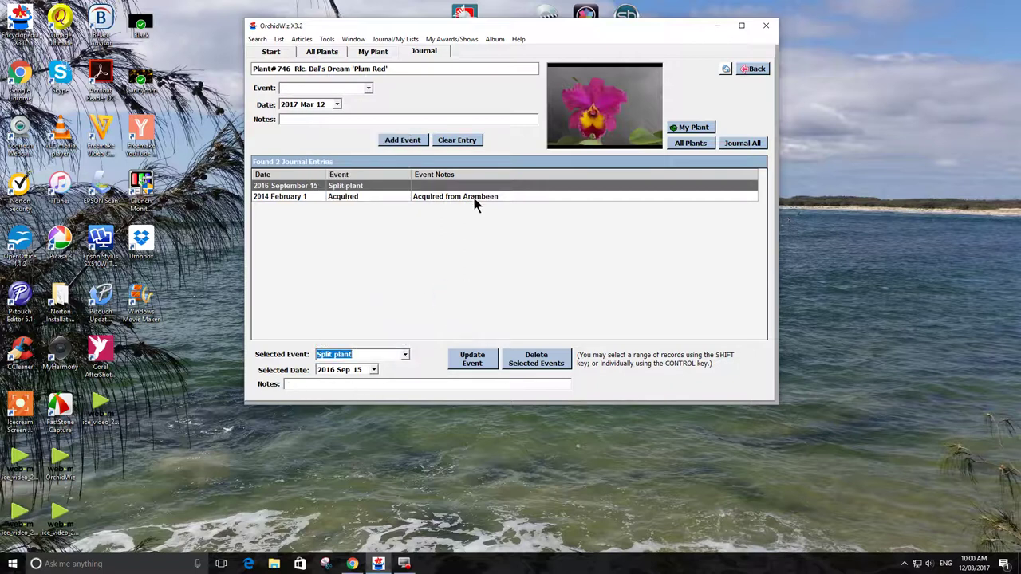
pyautogui.click(291, 384)
pyautogui.click(756, 70)
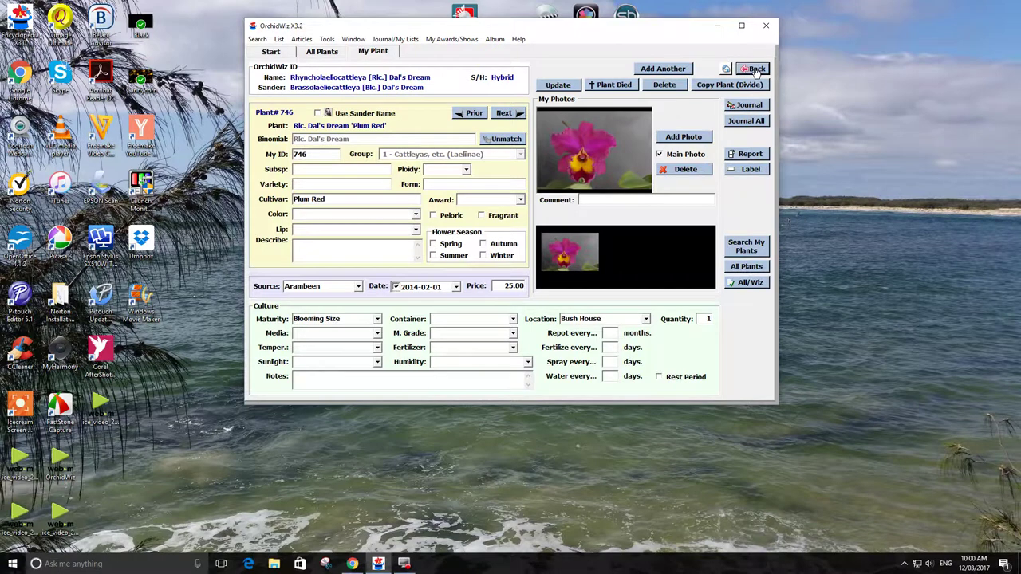
pyautogui.click(755, 70)
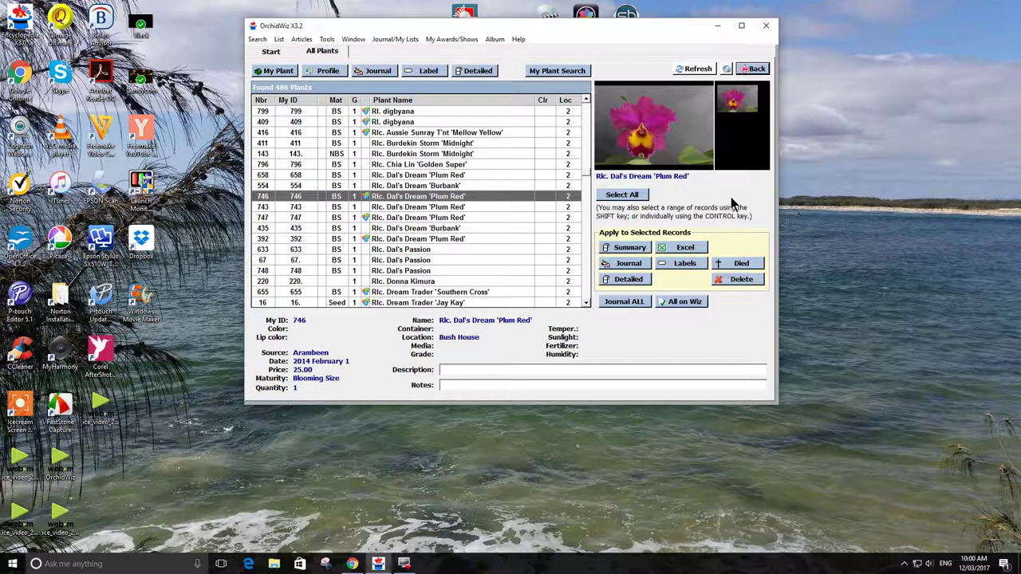
pyautogui.click(756, 69)
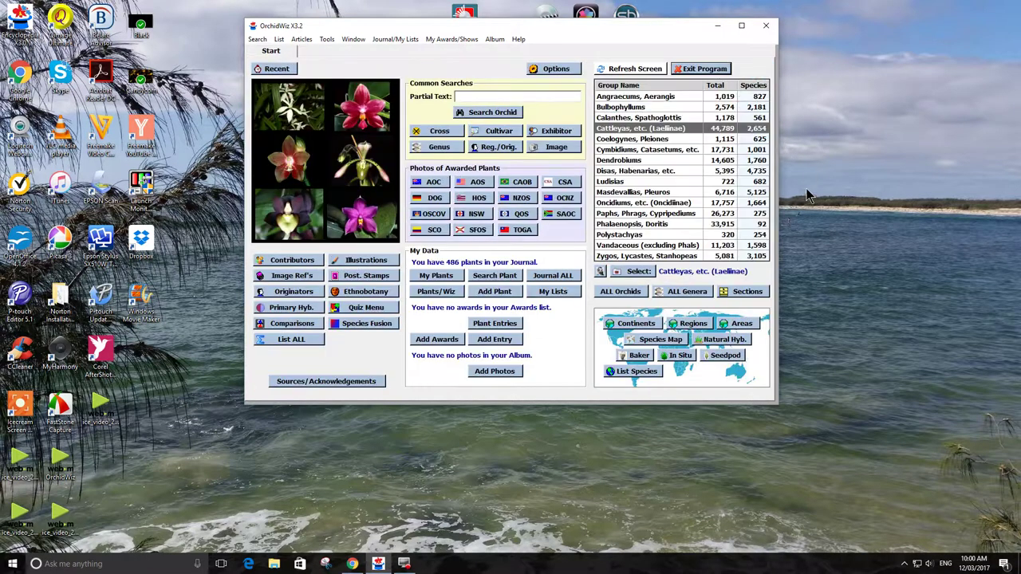
# - Search for orchid names containing "papilio" and sort the results by genus
pyautogui.click(465, 97)
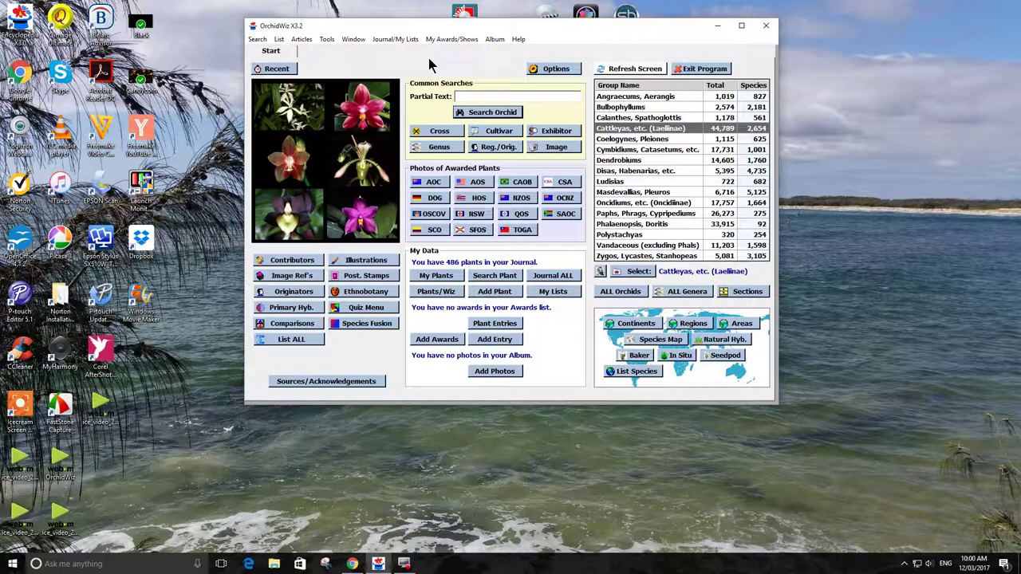
pyautogui.write('papilio')
pyautogui.click(487, 112)
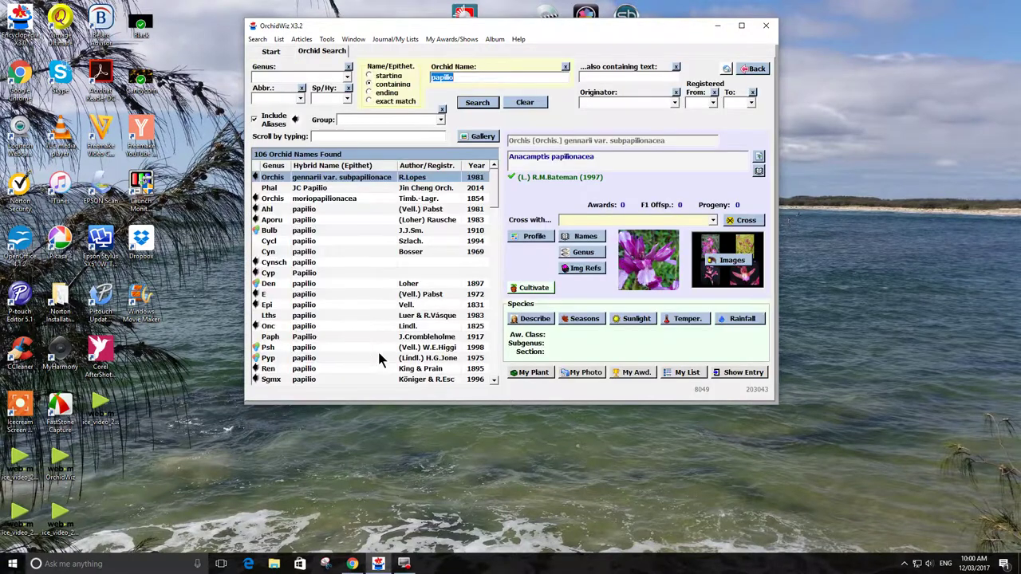
pyautogui.click(271, 167)
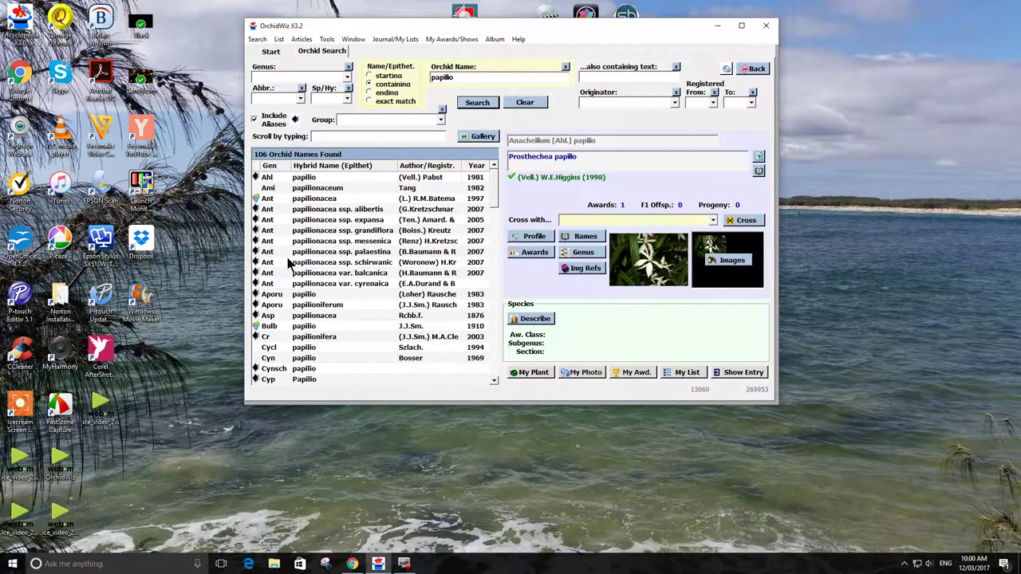
# - Find the Psychopsis (Pyp) papilio entry in the search results and show its details
pyautogui.scroll(-5, 289, 263)
pyautogui.scroll(-6, 289, 263)
pyautogui.scroll(-9, 290, 263)
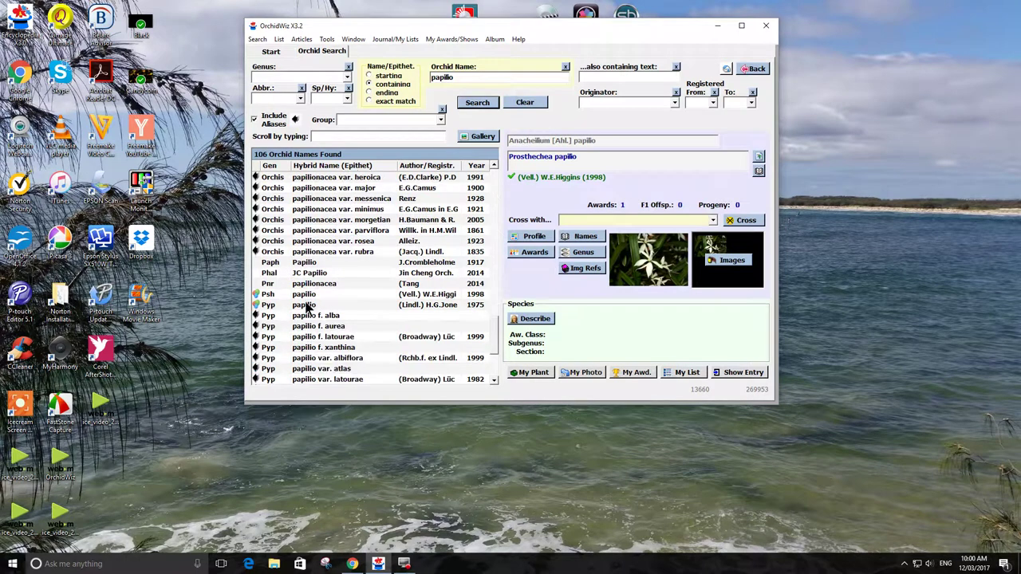
pyautogui.click(303, 296)
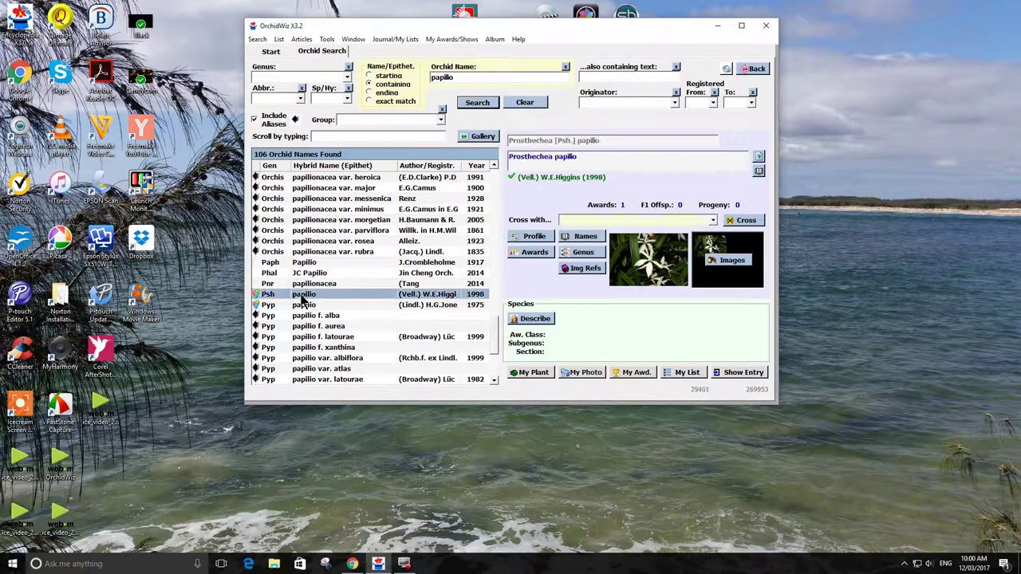
pyautogui.click(305, 306)
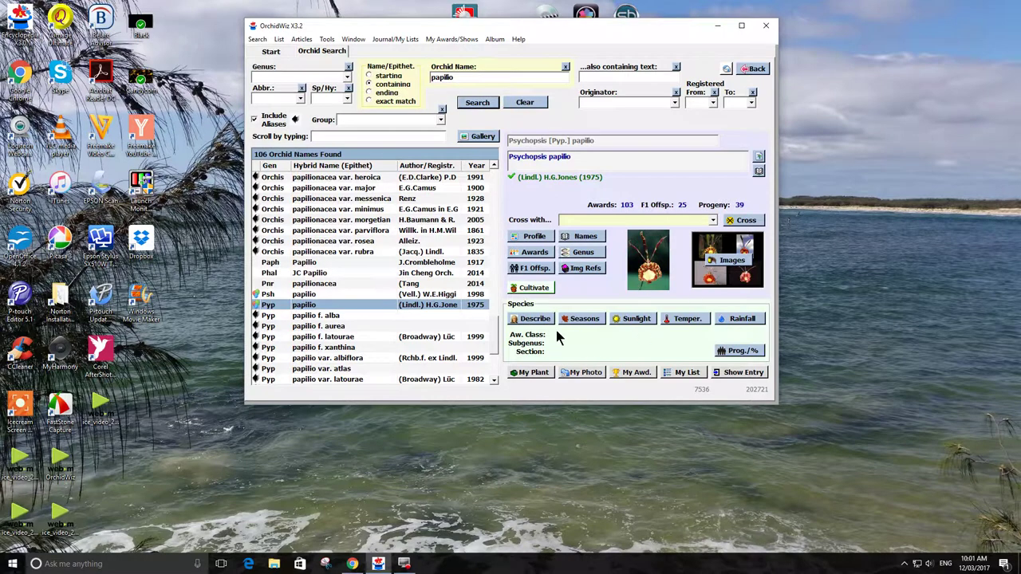
# - Read the cultivation requirements for Psychopsis papilio, covering light, temperatures, humidity, fertilizer, rest, media and miscellaneous notes
pyautogui.click(533, 289)
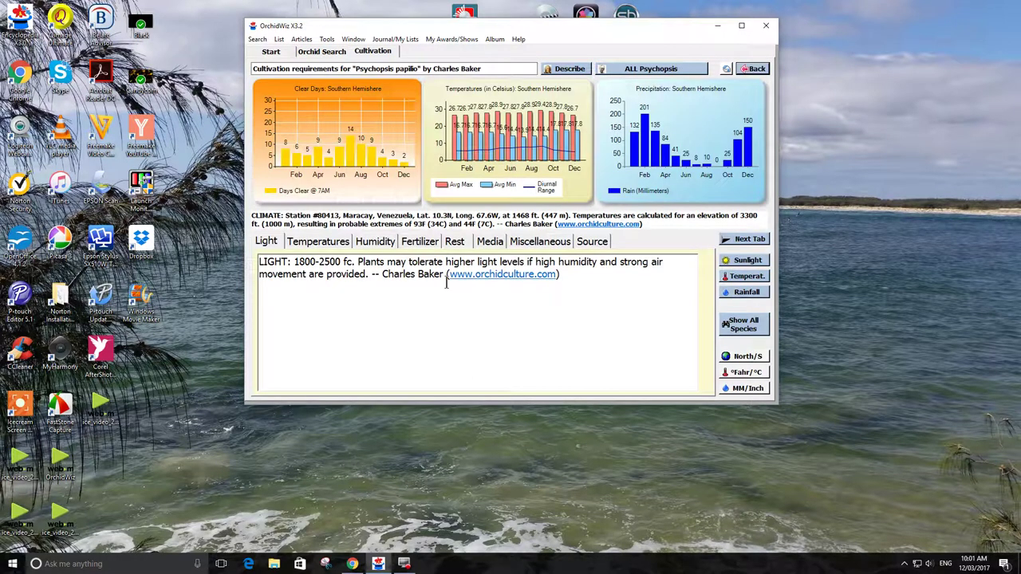
pyautogui.click(310, 246)
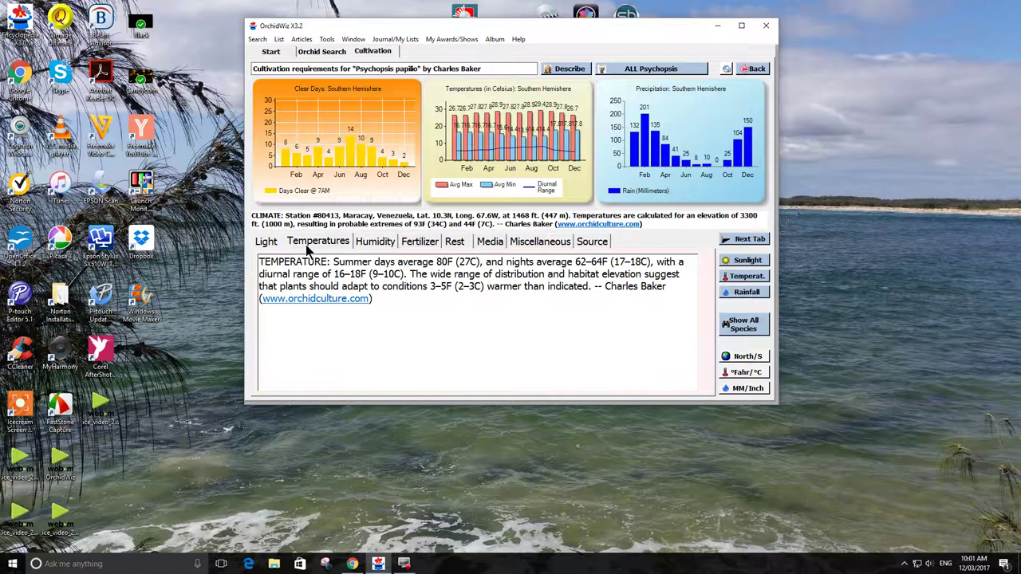
pyautogui.click(372, 243)
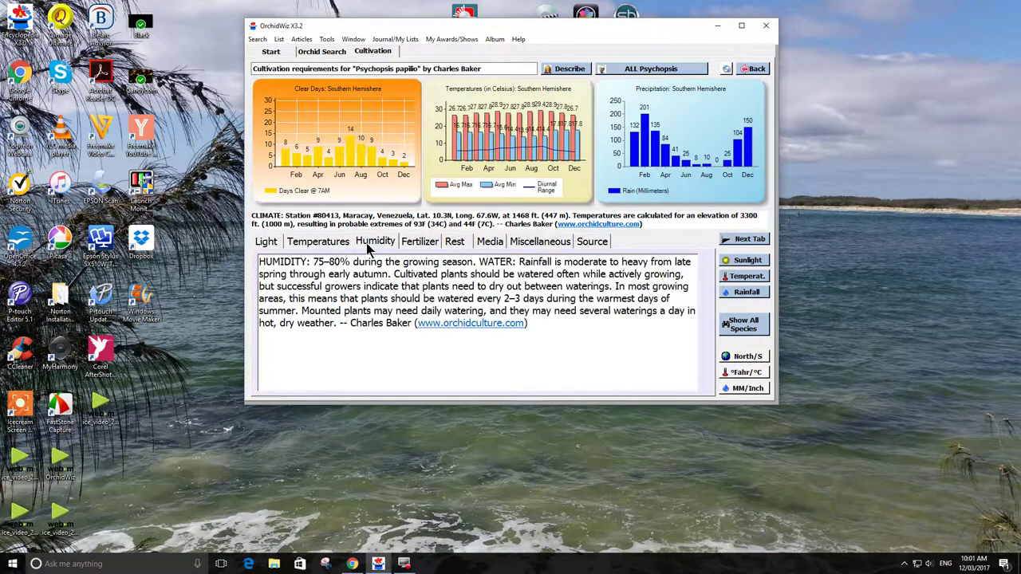
pyautogui.click(409, 244)
pyautogui.click(454, 244)
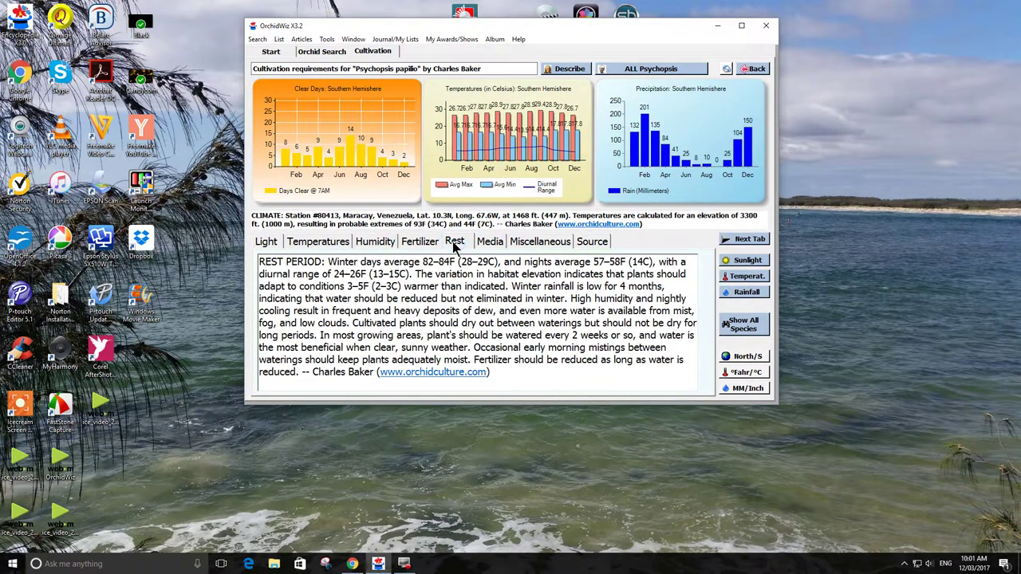
pyautogui.click(484, 246)
pyautogui.click(529, 244)
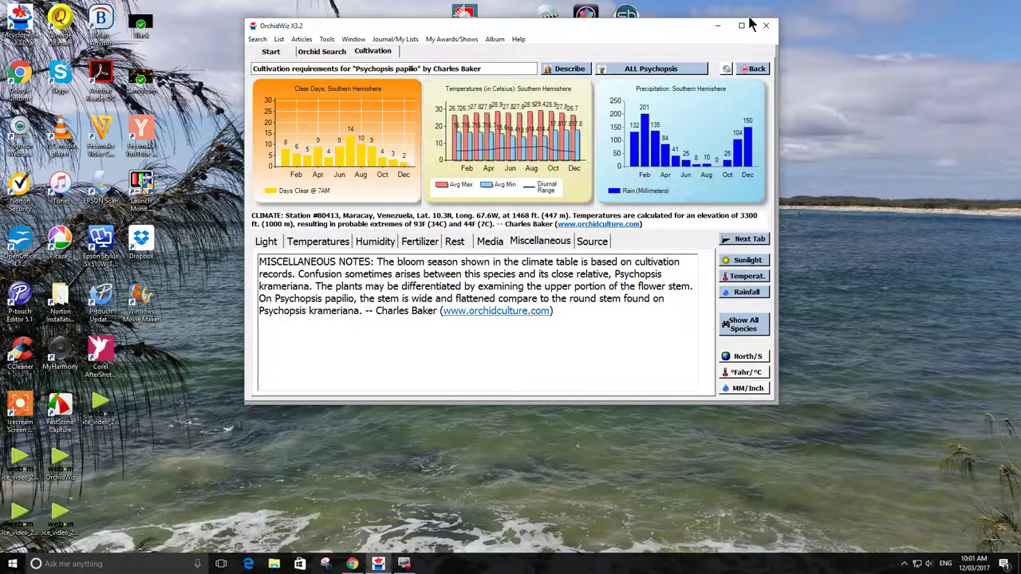
# - View the culture sheets for all Psychopsis species and return to the orchid search results
pyautogui.click(661, 70)
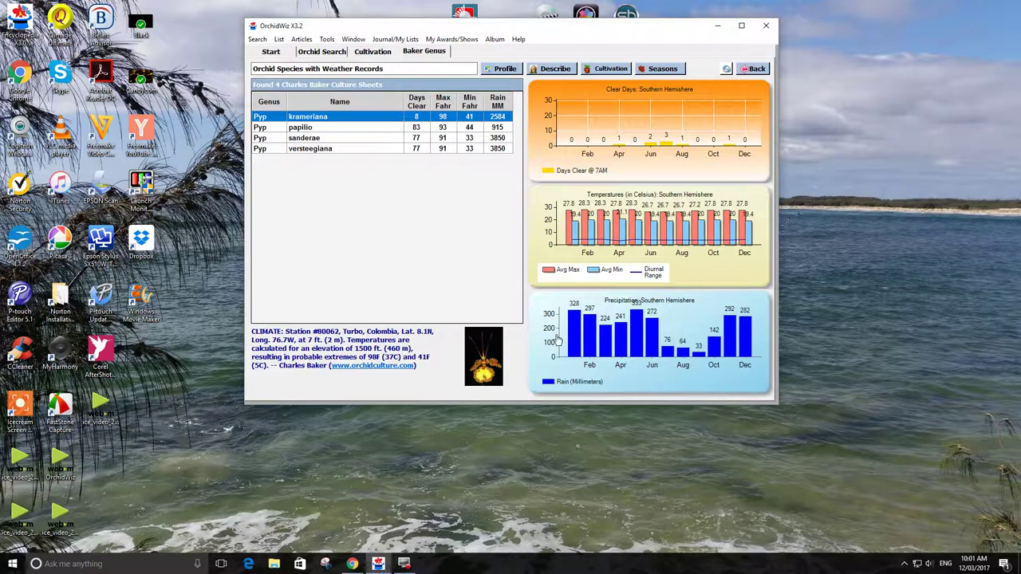
pyautogui.click(754, 70)
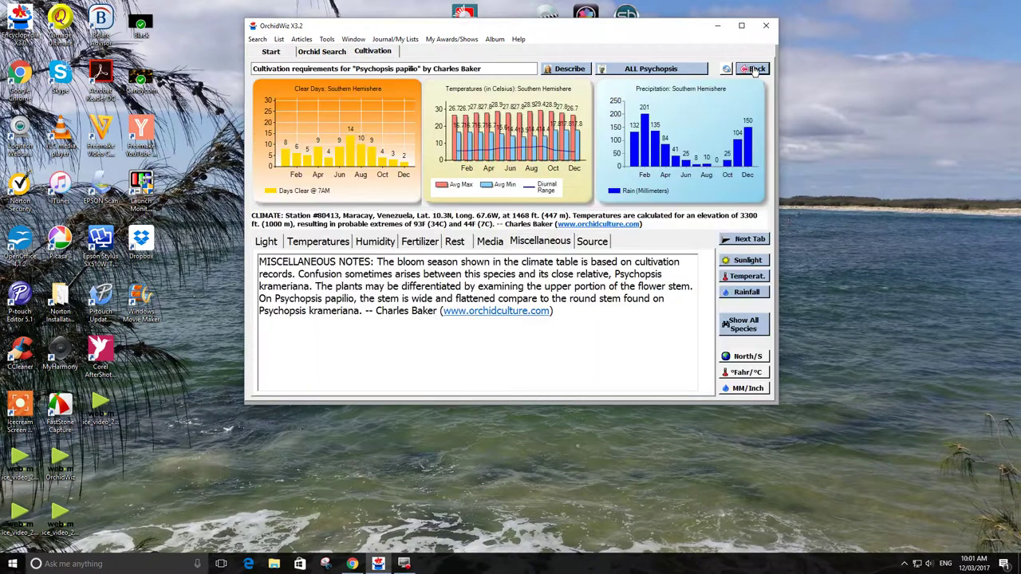
pyautogui.click(754, 70)
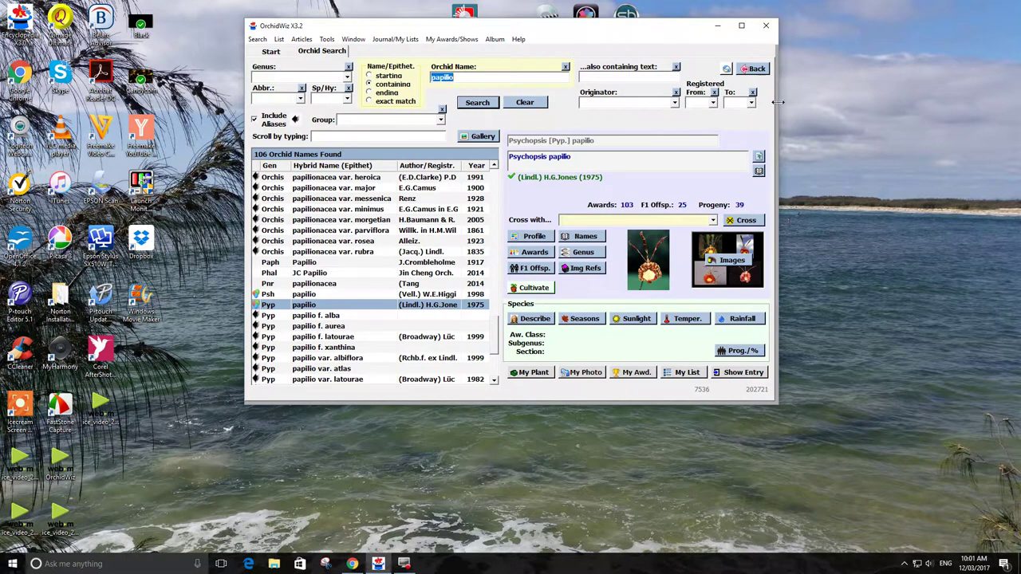
# - Open the profile of Psychopsis papilio and start a new owned plant record from it
pyautogui.doubleClick(306, 305)
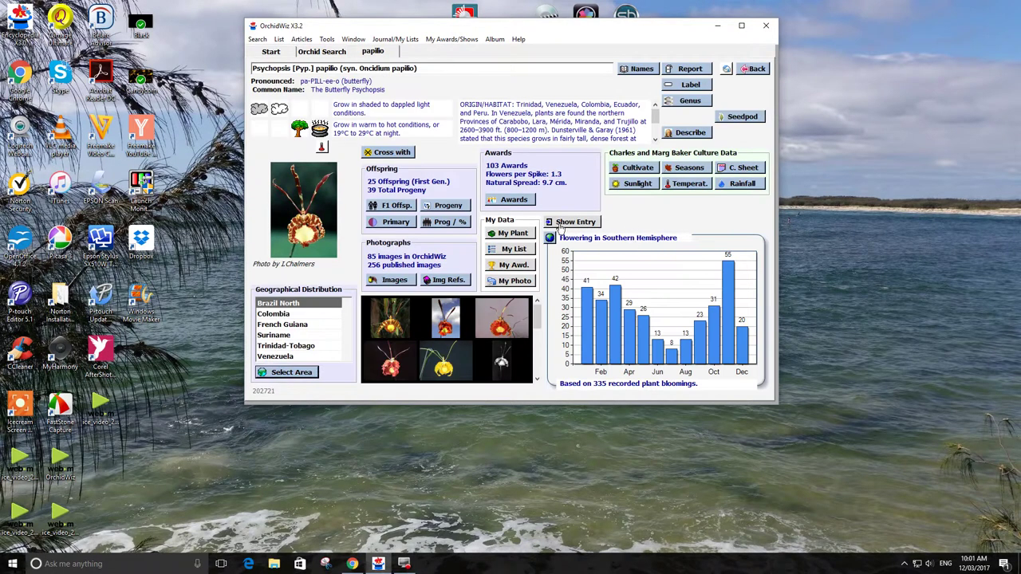
pyautogui.click(512, 235)
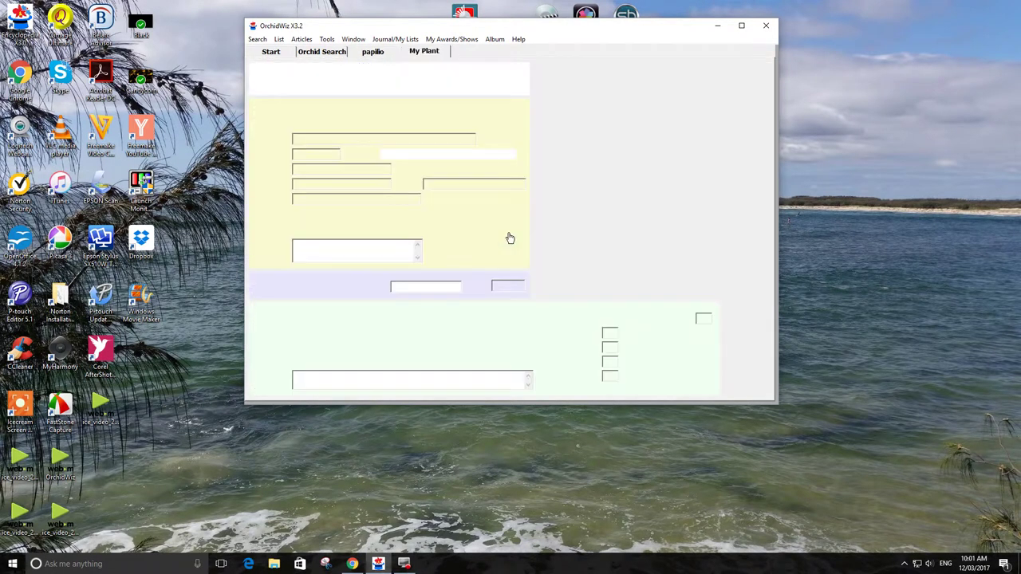
pyautogui.click(300, 157)
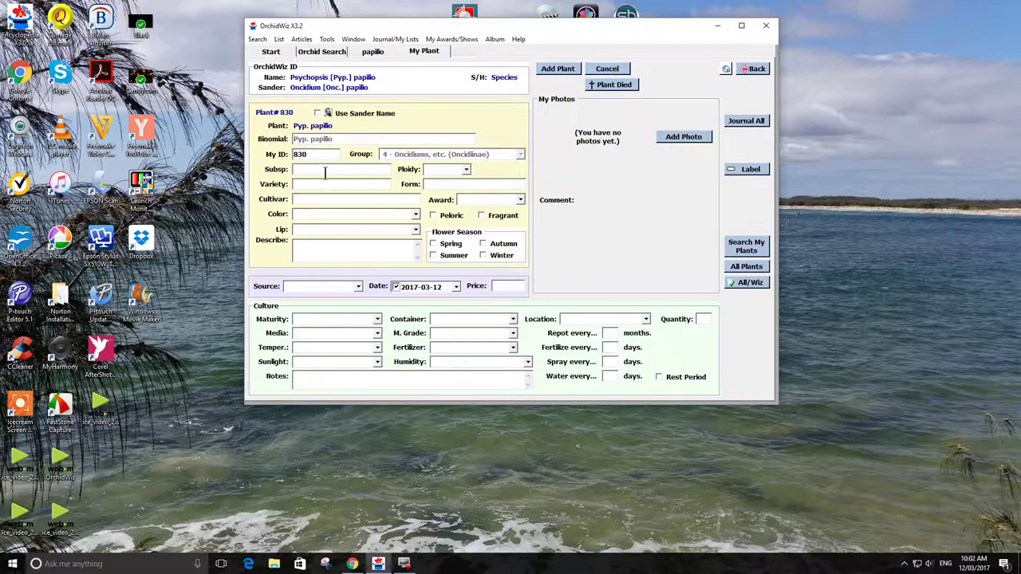
# - Examine the cultivar field and the color, lip and award choices in the new Pyp. papilio plant record
pyautogui.click(300, 199)
pyautogui.click(415, 216)
pyautogui.click(415, 217)
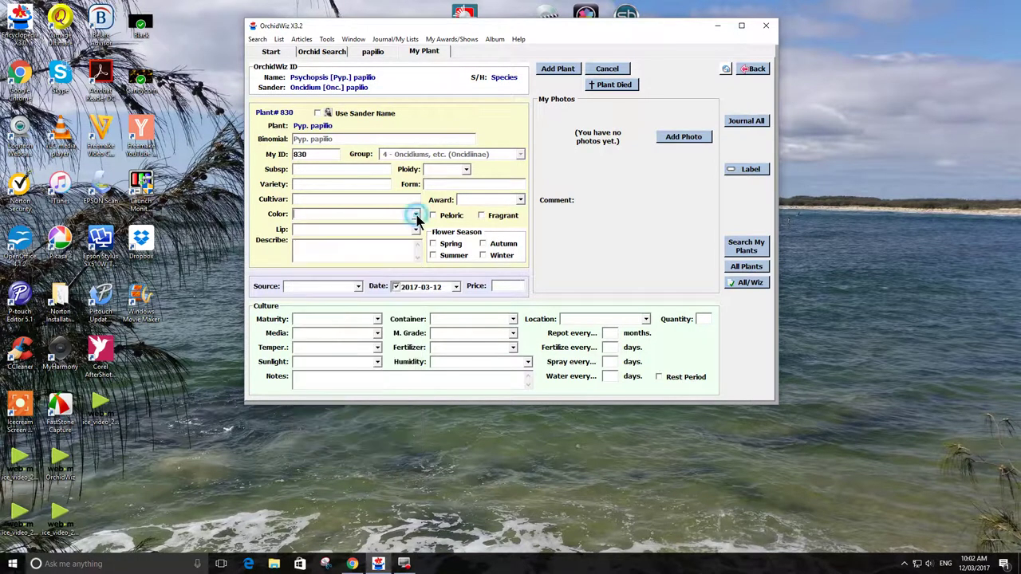
pyautogui.click(415, 230)
pyautogui.click(416, 230)
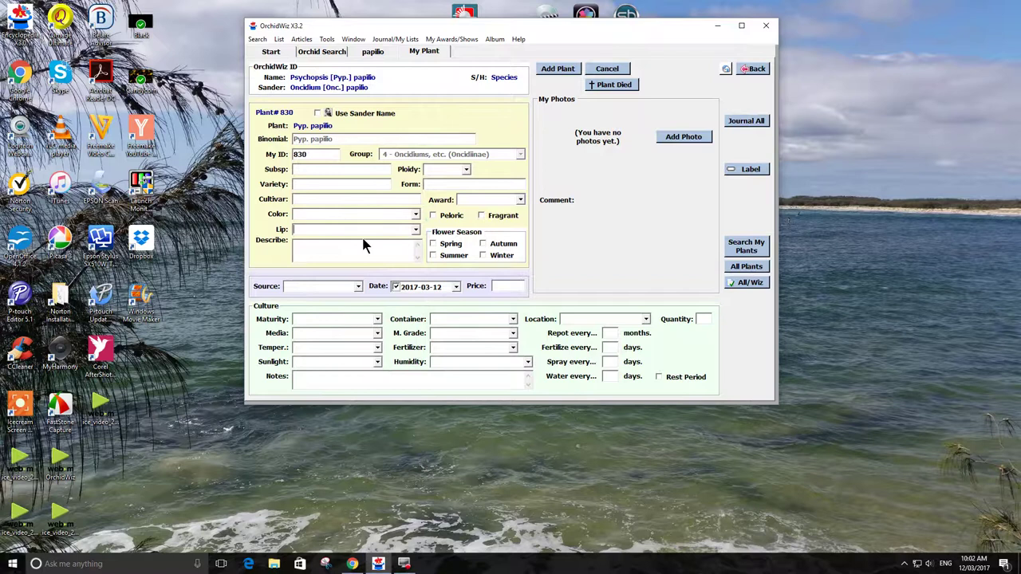
pyautogui.click(519, 200)
pyautogui.click(520, 200)
# - Examine the maturity, media, temperature and sunlight choices in the plant record's culture section
pyautogui.click(377, 319)
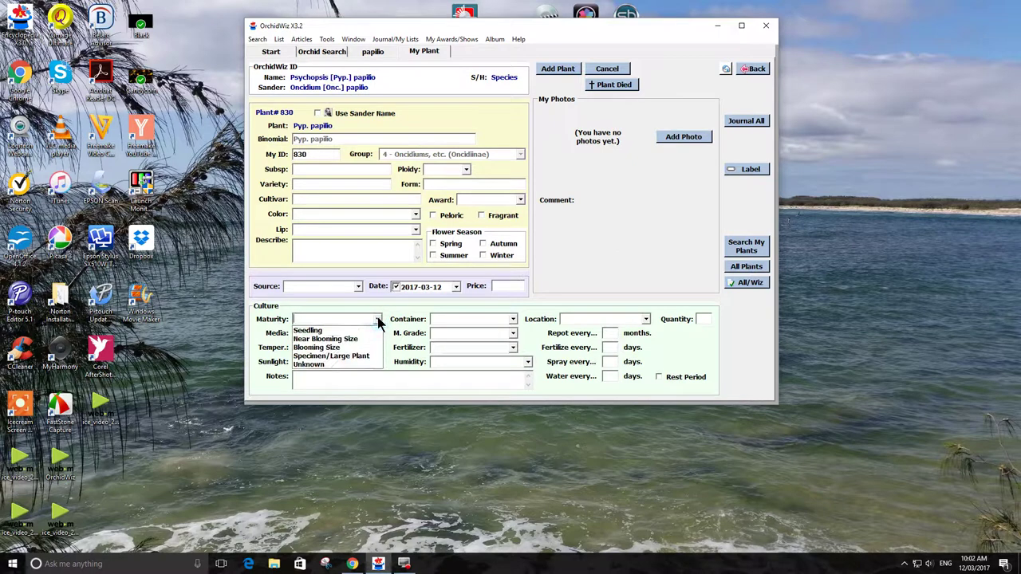
pyautogui.click(378, 319)
pyautogui.click(377, 333)
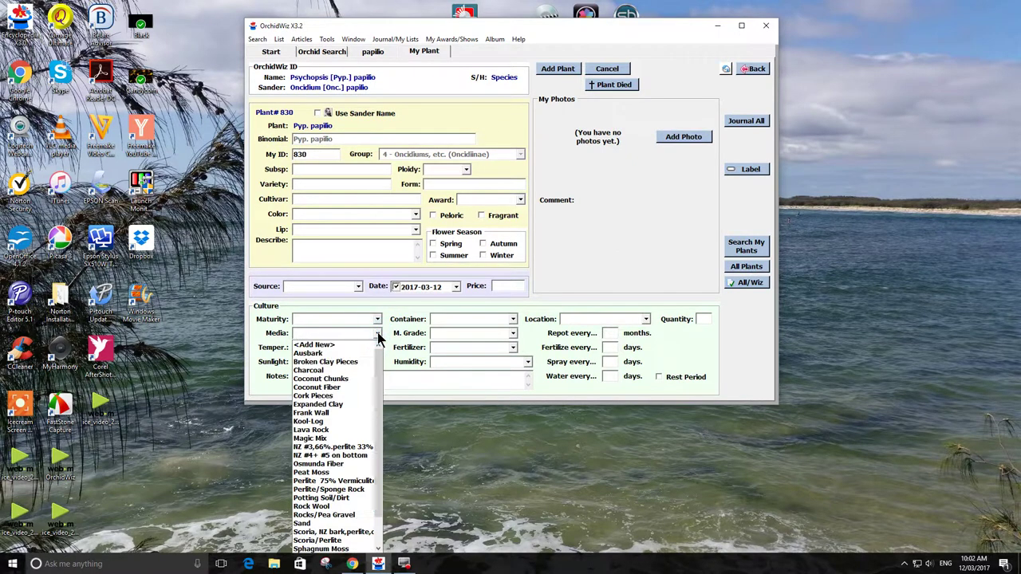
pyautogui.click(378, 334)
pyautogui.click(378, 347)
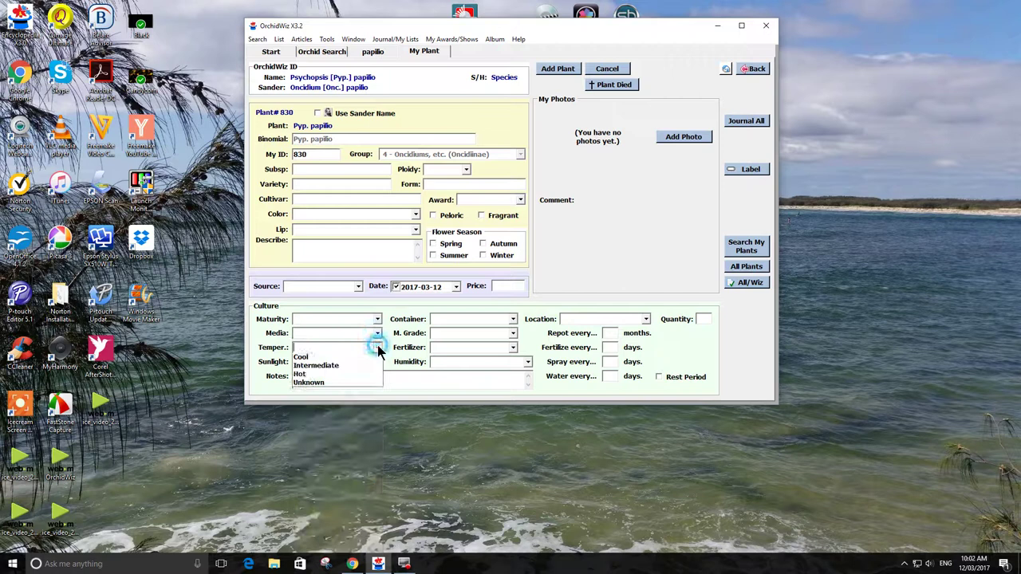
pyautogui.click(378, 349)
pyautogui.click(378, 362)
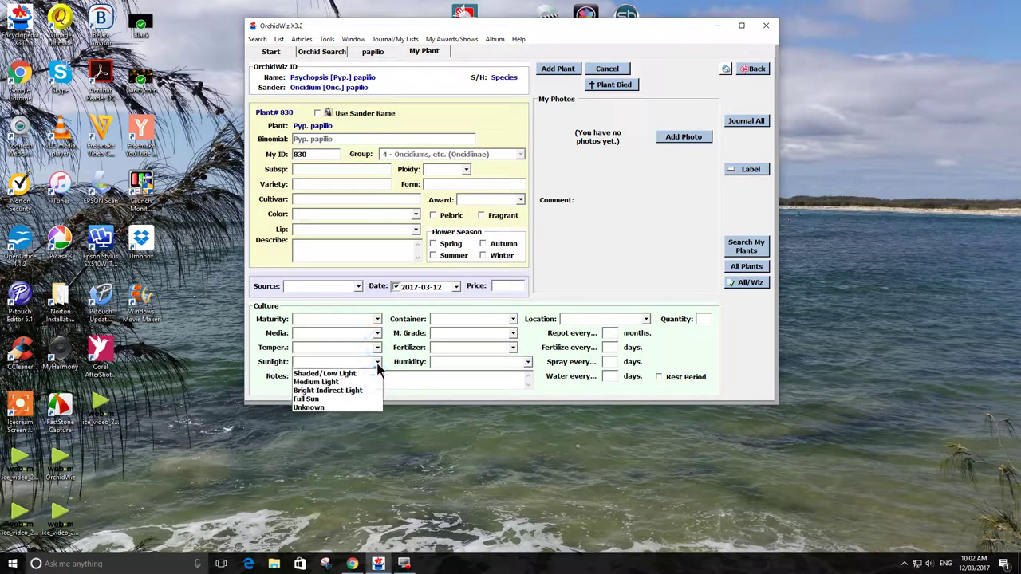
pyautogui.click(378, 362)
# - Examine the container, media grade, fertilizer, humidity and location choices in the plant record's culture section
pyautogui.click(514, 320)
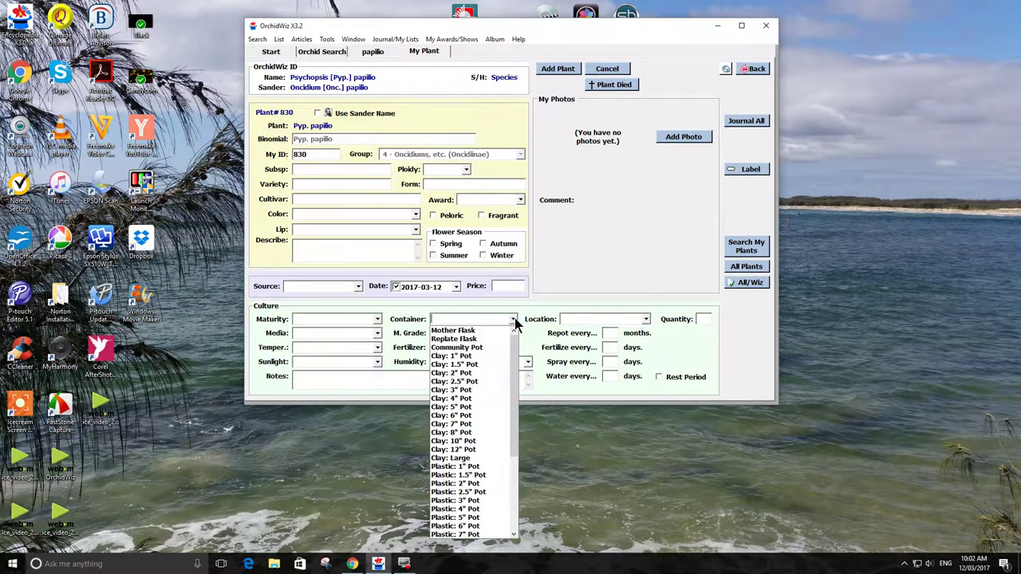
pyautogui.click(514, 320)
pyautogui.click(513, 334)
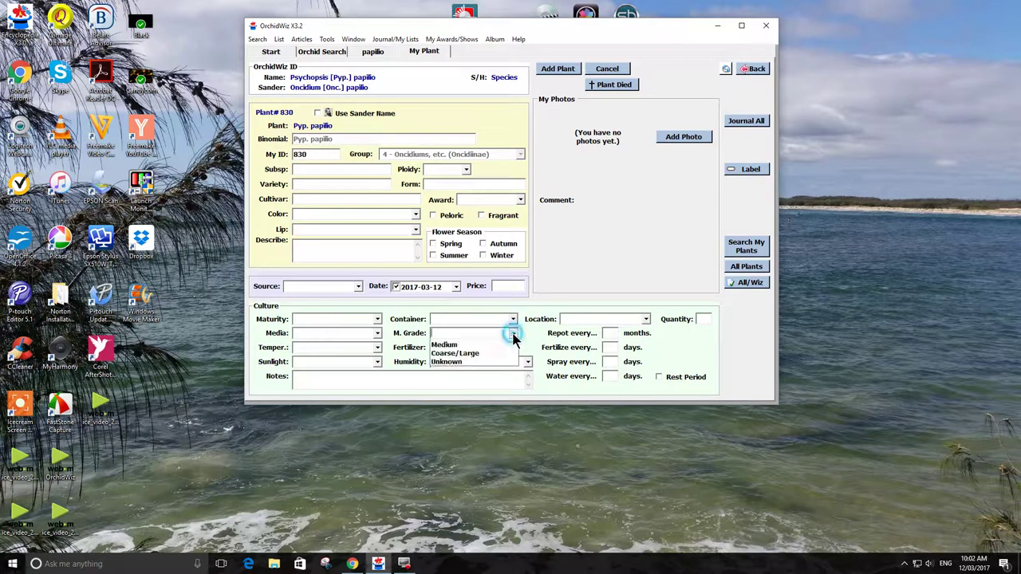
pyautogui.click(513, 334)
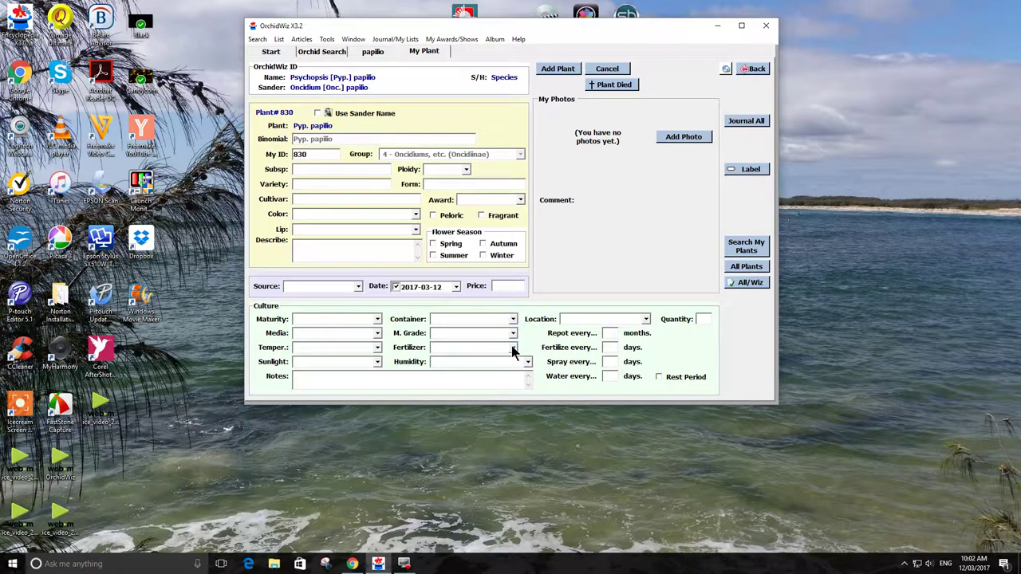
pyautogui.click(513, 348)
pyautogui.click(513, 349)
pyautogui.click(527, 363)
pyautogui.click(527, 364)
pyautogui.click(646, 320)
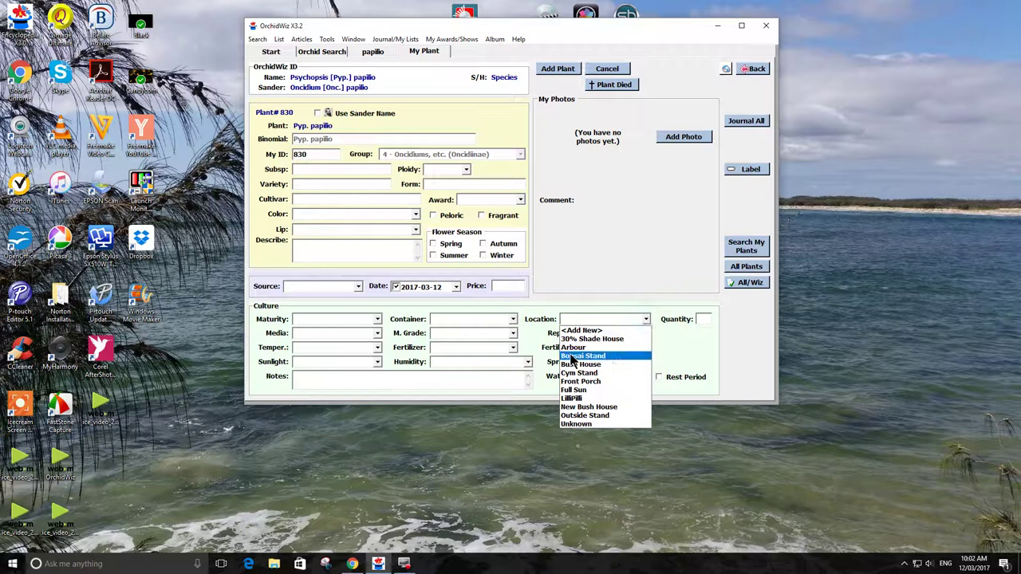
pyautogui.click(648, 319)
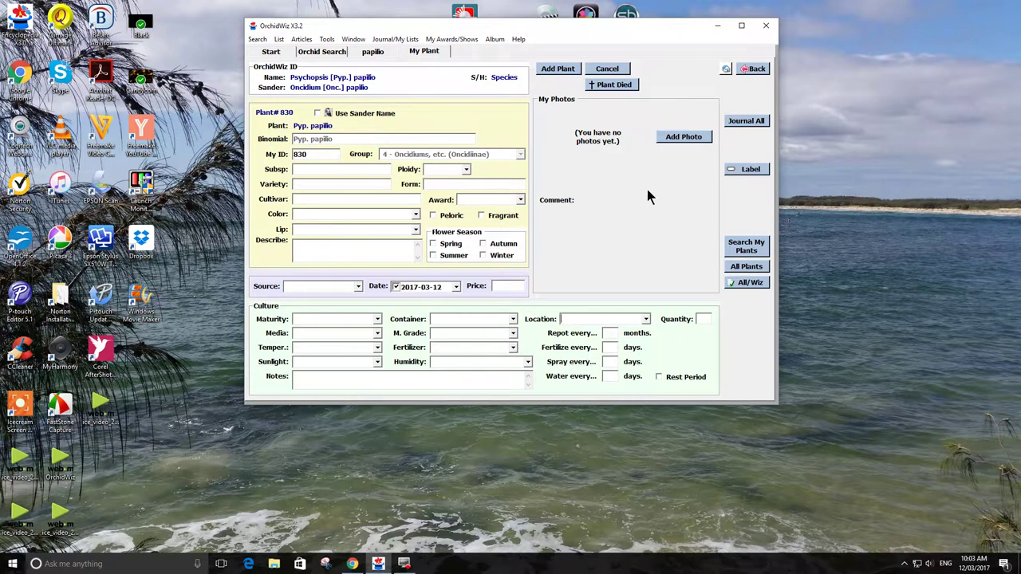
# - Open the print label page for plant 830, Pyp. papilio, and copy its label text
pyautogui.click(742, 173)
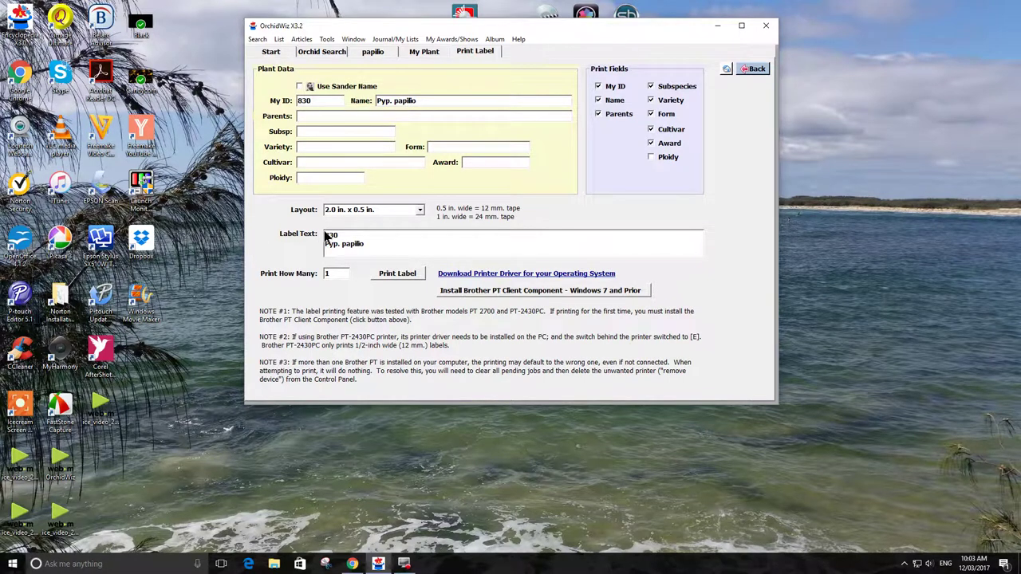
pyautogui.moveTo(325, 236); pyautogui.dragTo(375, 244)
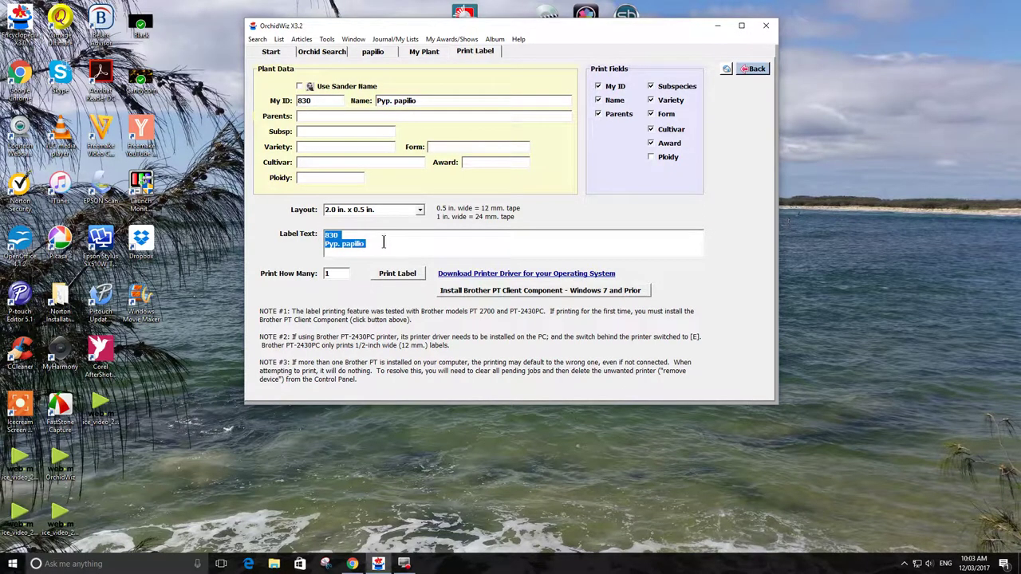
# - Open the recent Orchid Label layout in P-touch Editor and paste the label text "830 Pyp. papilio" into it
pyautogui.click(29, 305)
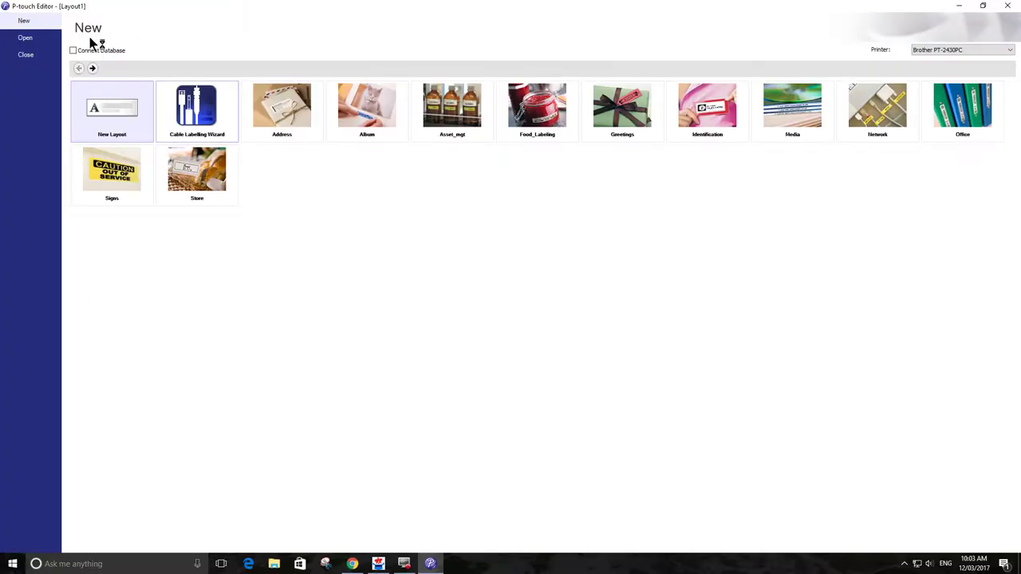
pyautogui.click(30, 37)
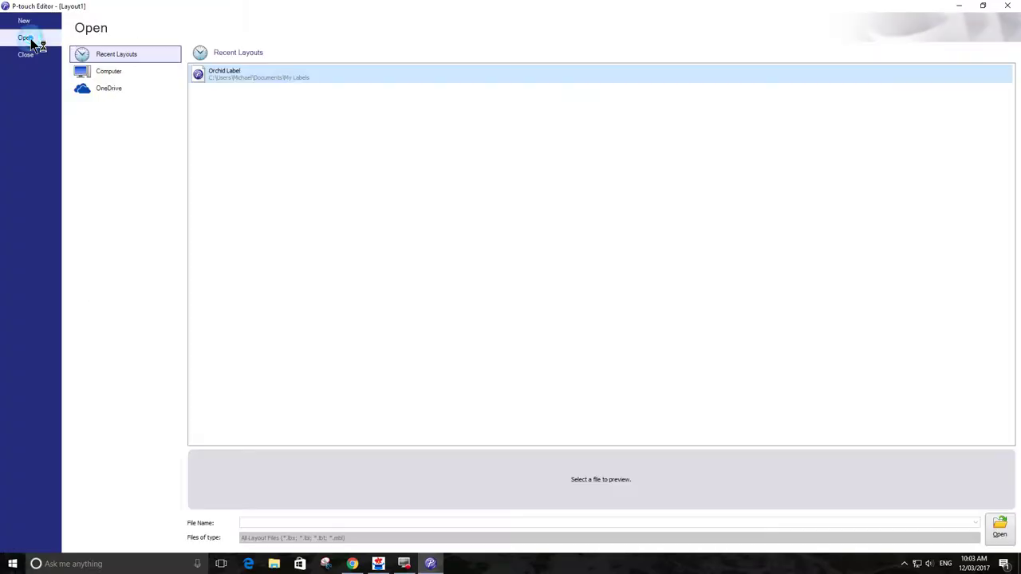
pyautogui.click(223, 78)
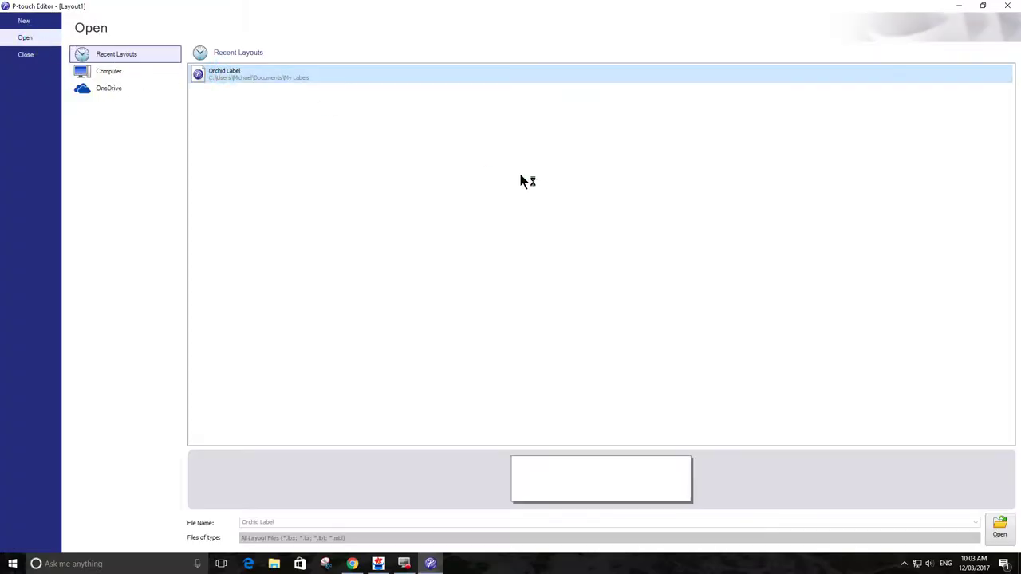
pyautogui.click(999, 528)
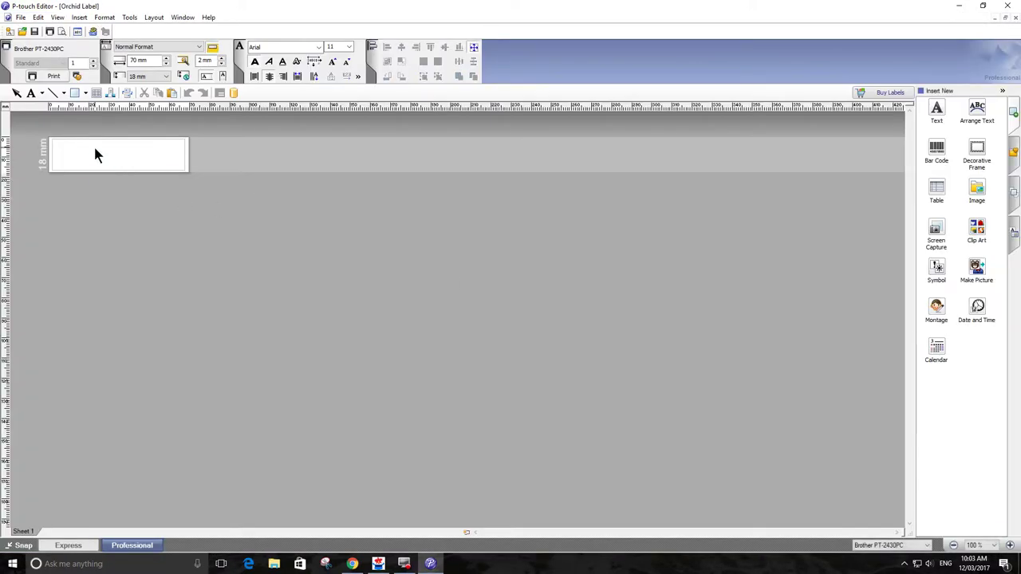
pyautogui.click(140, 182)
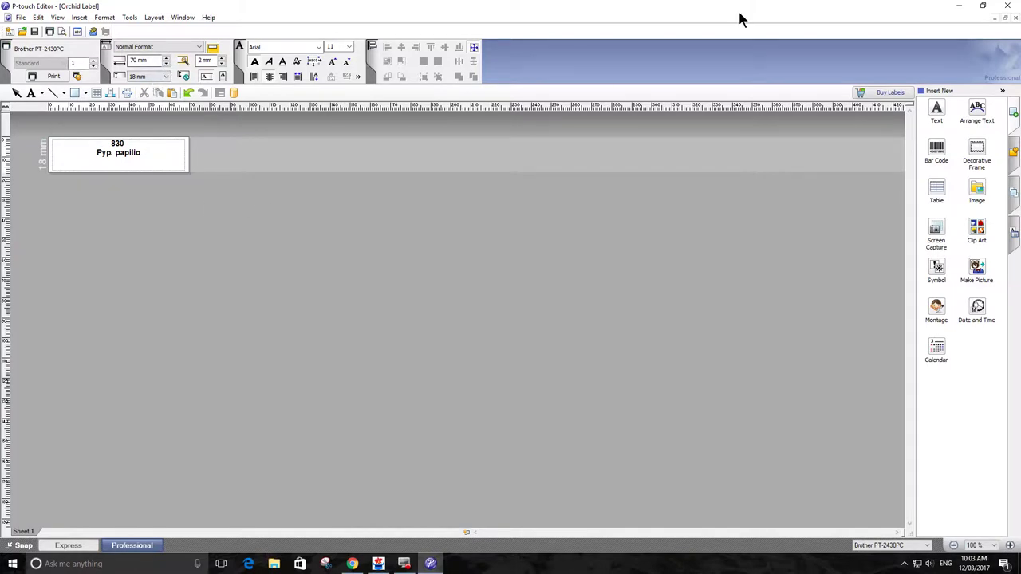
# - Close P-touch Editor without saving the Orchid Label layout and return to the Pyp. papilio plant record in OrchidWiz
pyautogui.click(1009, 10)
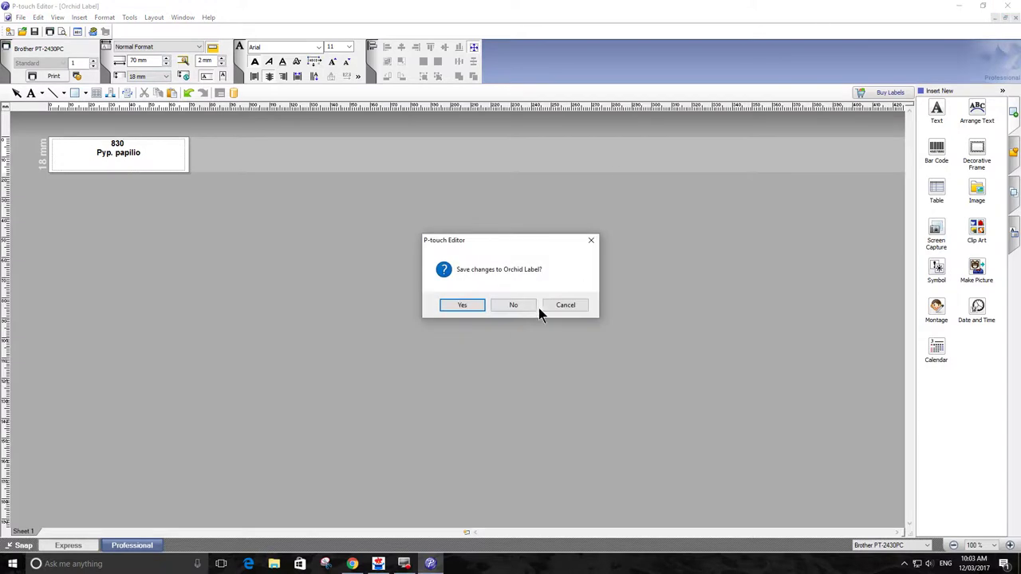
pyautogui.click(512, 305)
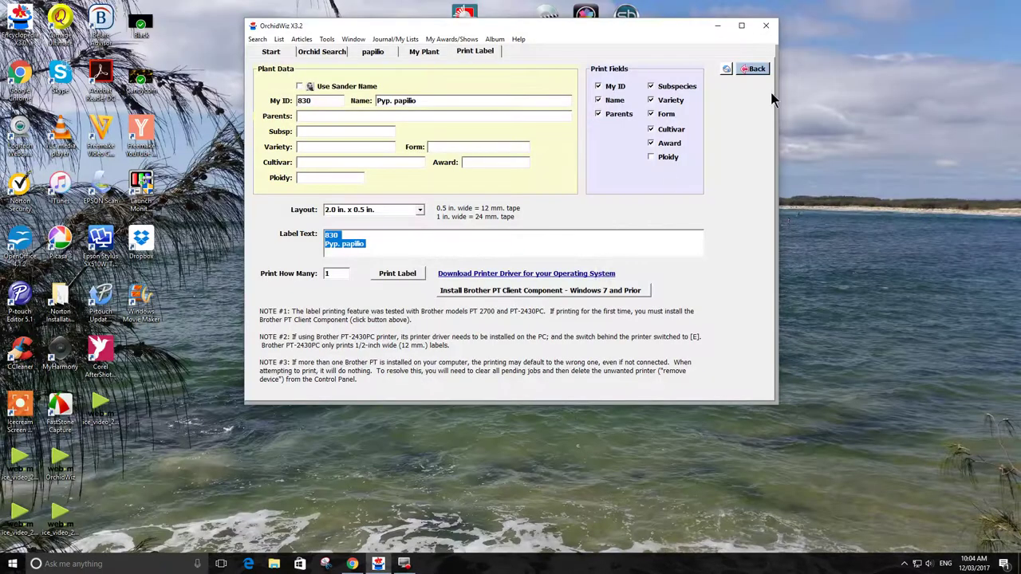
pyautogui.click(754, 69)
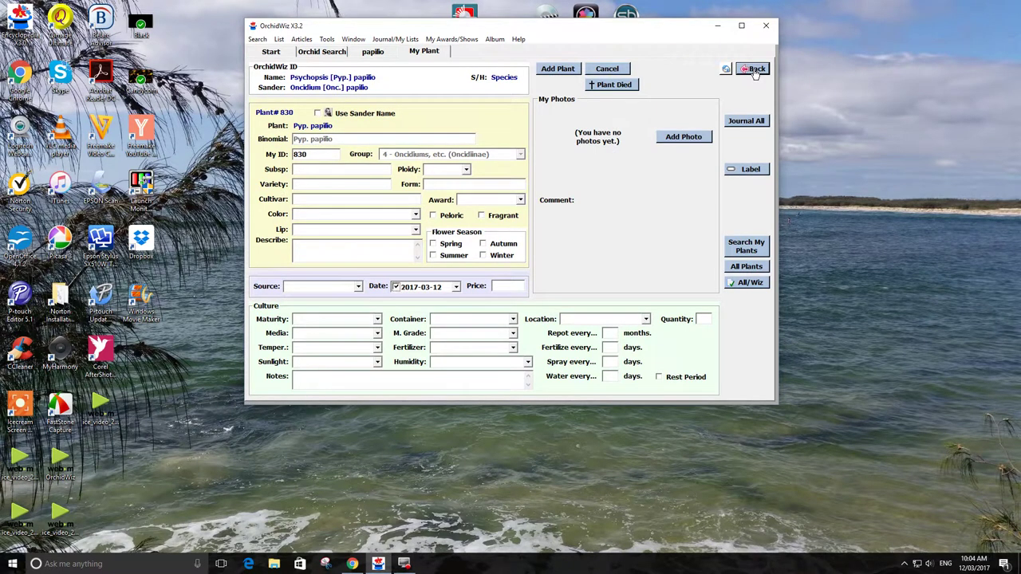
# - Return to the start page and search for orchids whose name contains "zheng"
pyautogui.click(740, 70)
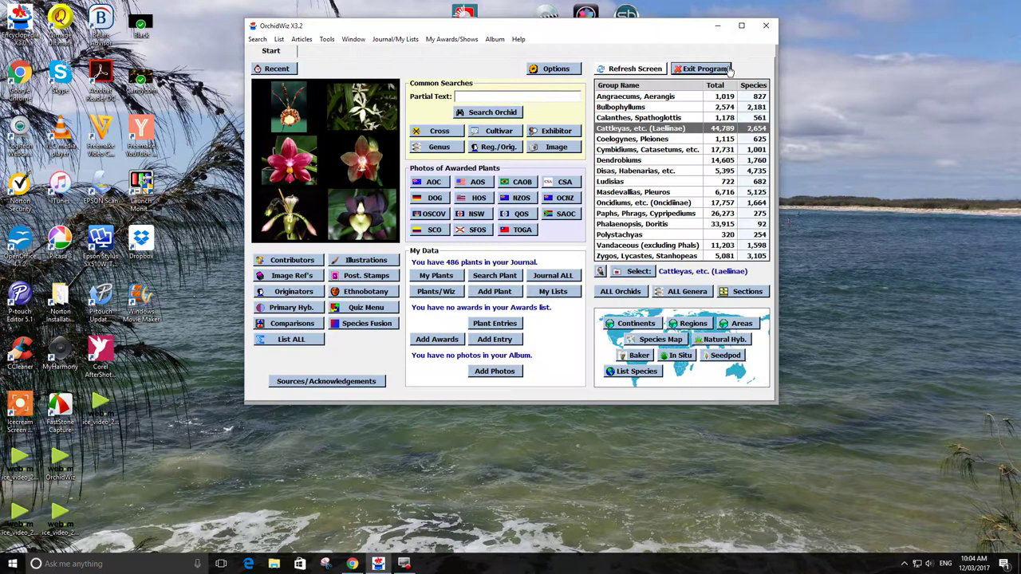
pyautogui.click(463, 98)
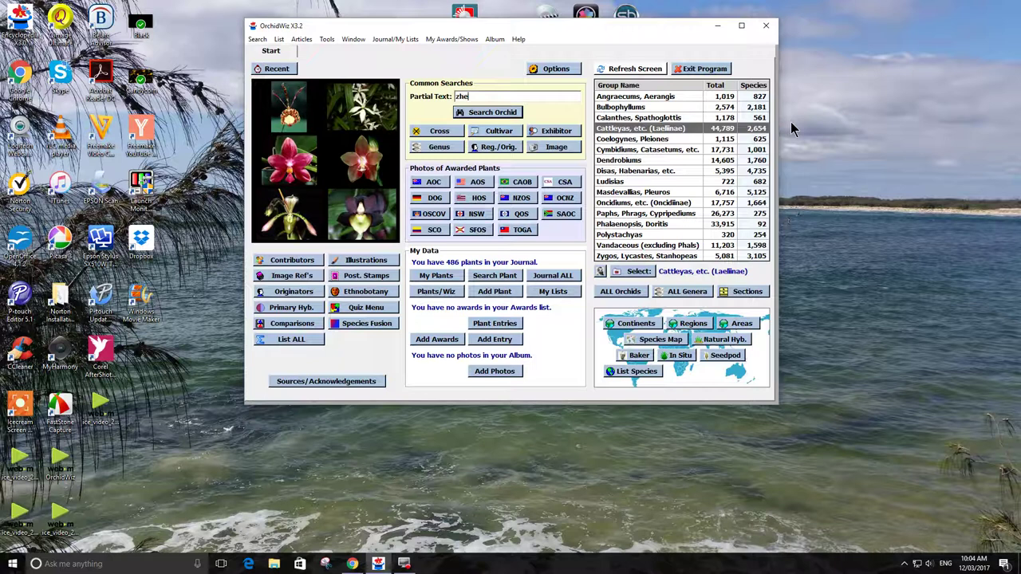
pyautogui.click(486, 113)
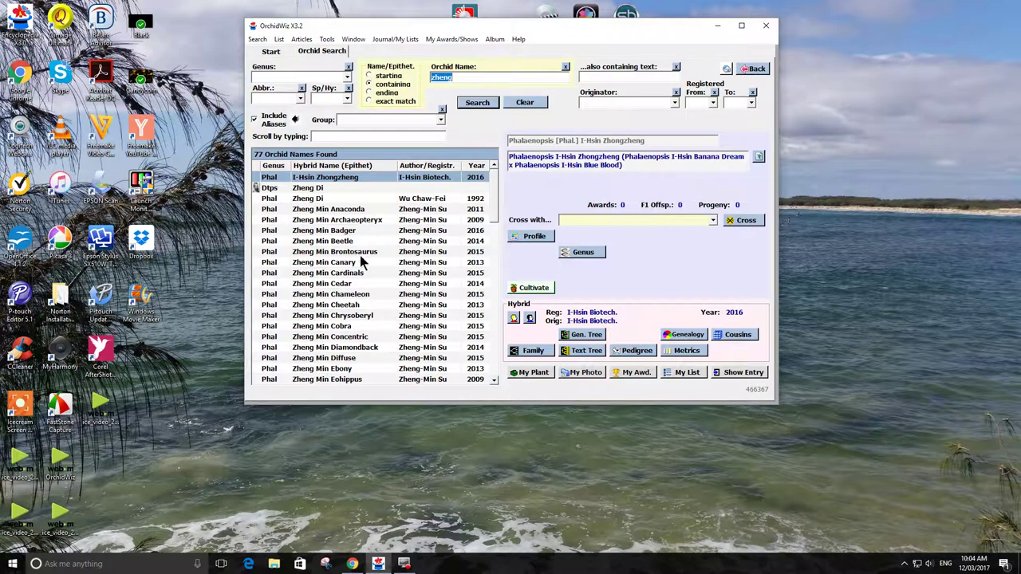
# - View the cultivation advice for Phal. Zheng Min Brontosaurus and return to the search results
pyautogui.click(328, 251)
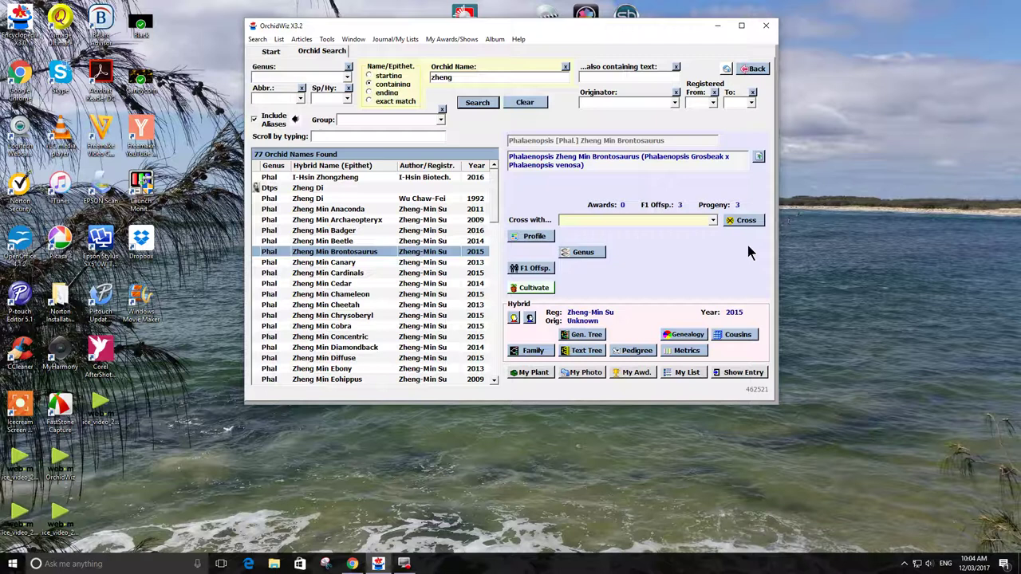
pyautogui.click(533, 288)
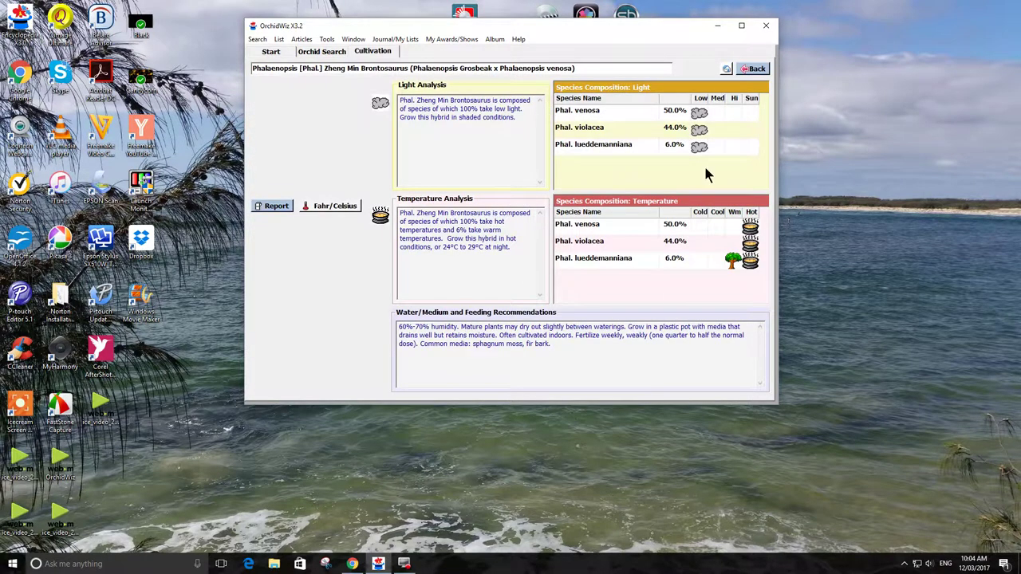
pyautogui.click(755, 70)
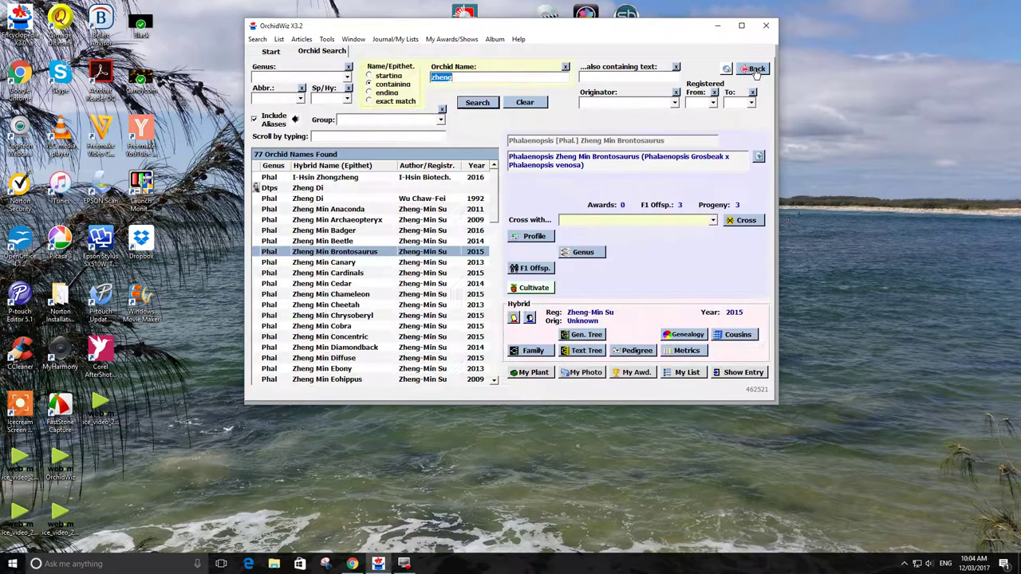
# - Examine the parent plants in the Phal. Zheng Min Brontosaurus profile, including the Phal. violacea species page, and return to the hybrid's profile
pyautogui.doubleClick(307, 253)
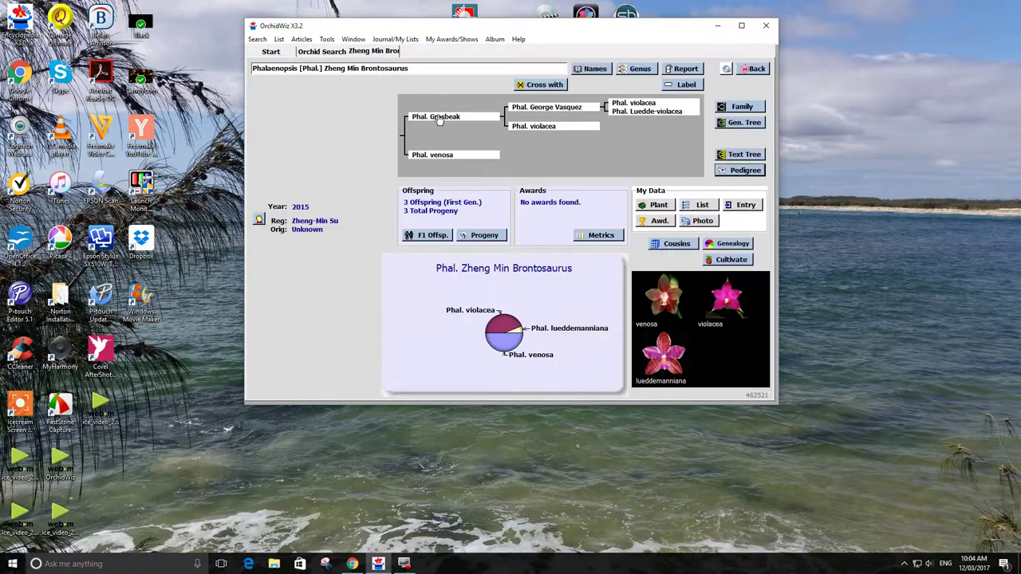
pyautogui.moveTo(440, 159)
pyautogui.moveTo(539, 113)
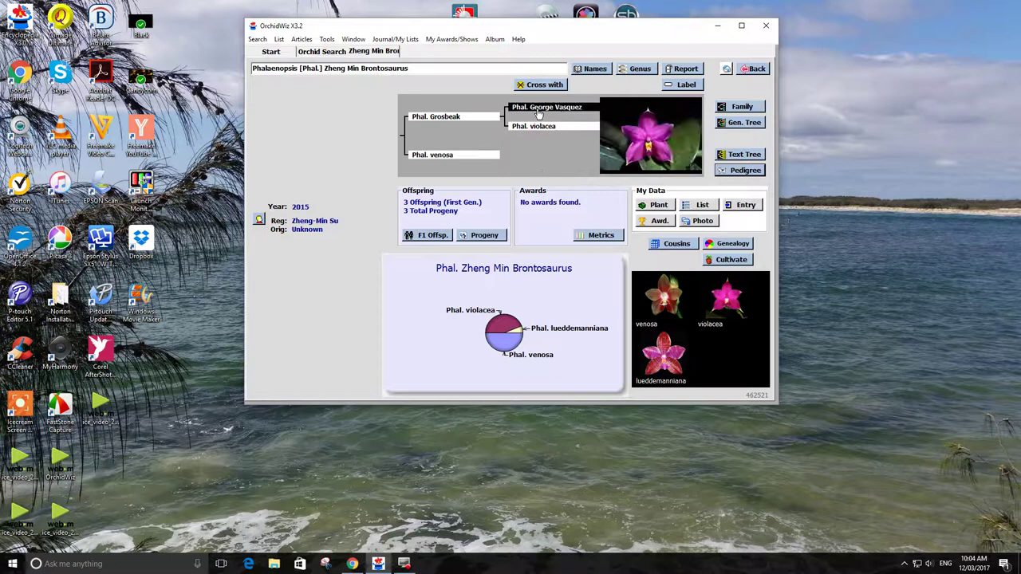
pyautogui.moveTo(537, 133)
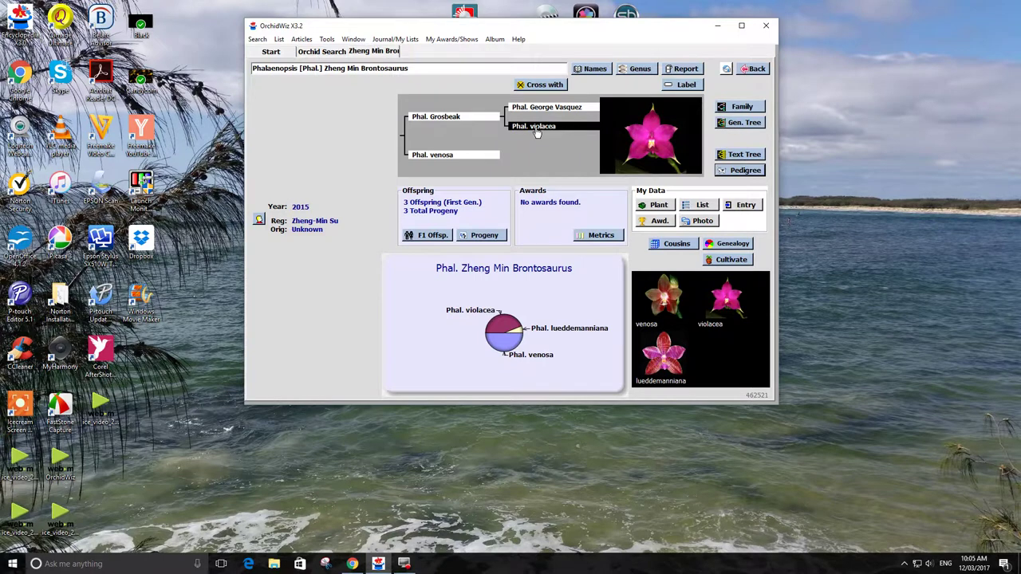
pyautogui.click(536, 130)
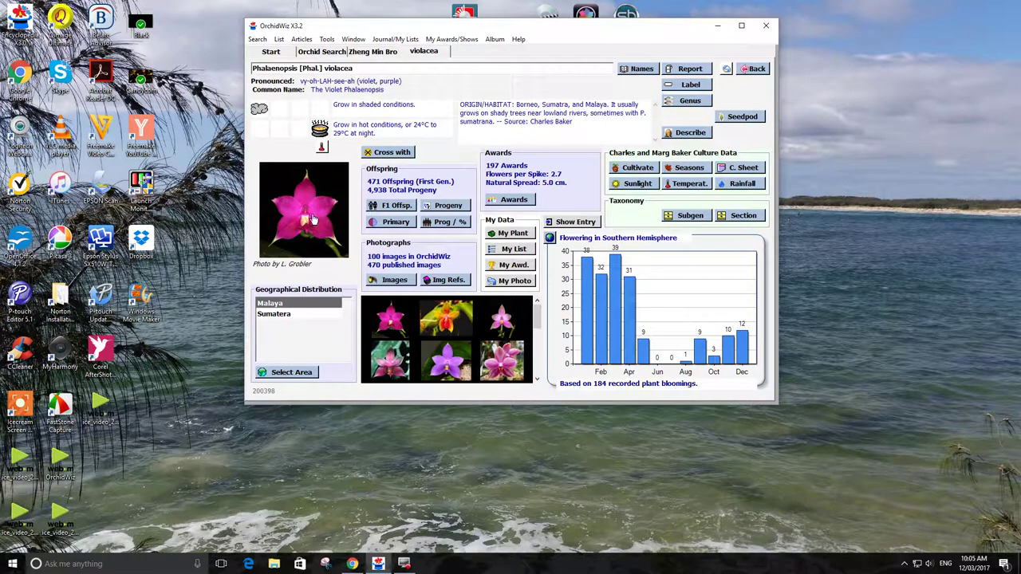
pyautogui.click(753, 70)
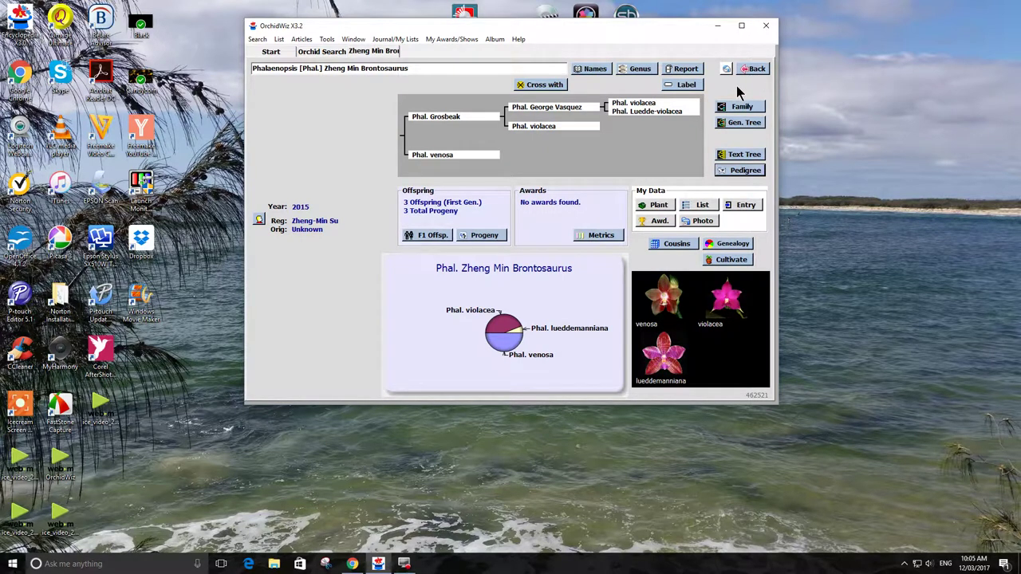
# - Start a plant record for Phal. Zheng Min Brontosaurus and open its print label page, keeping the Award field included
pyautogui.click(661, 210)
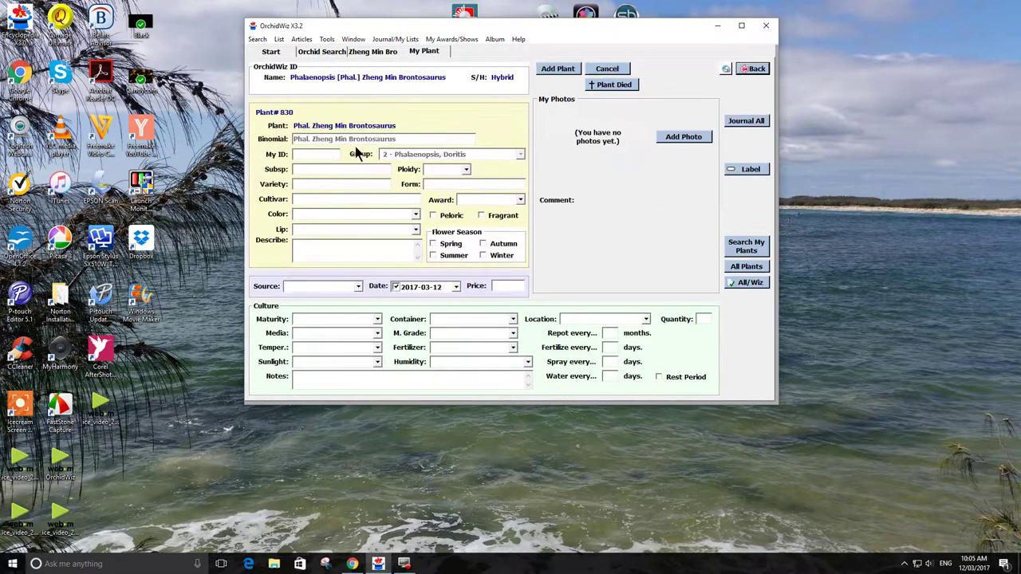
pyautogui.click(750, 169)
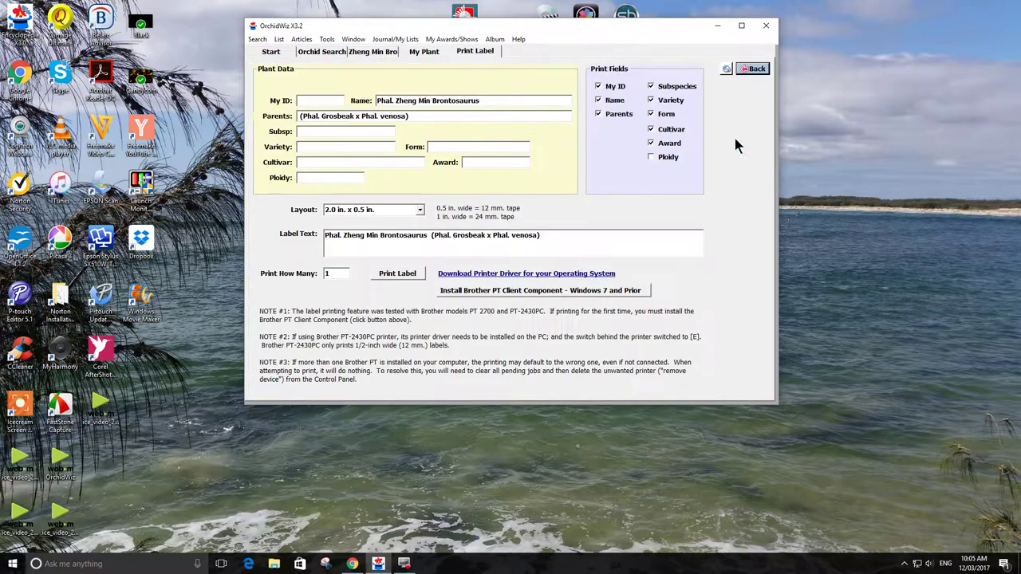
pyautogui.click(651, 143)
pyautogui.click(651, 143)
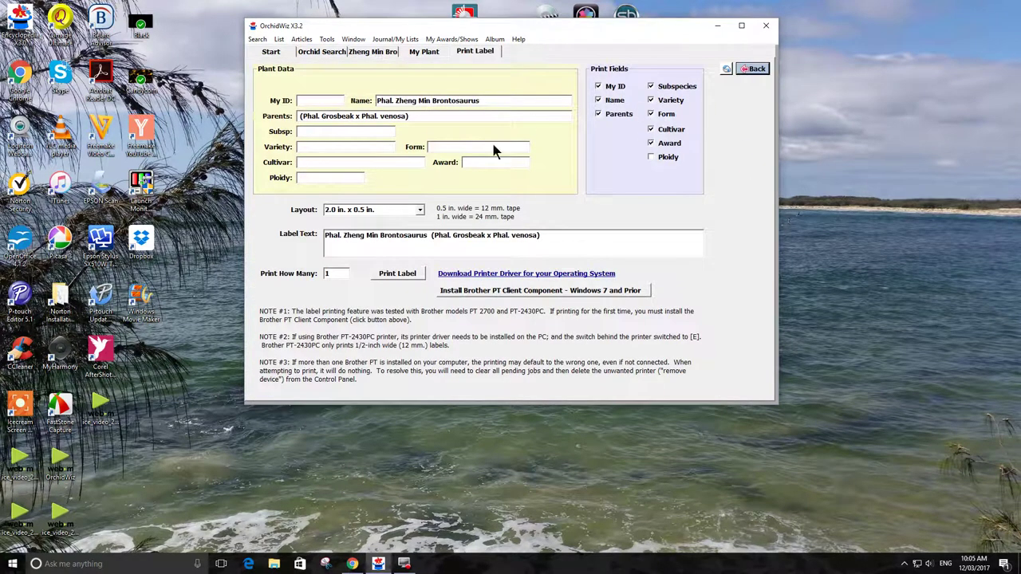
# - Move the parentage "(Phal. Grosbeak x Phal. venosa)" onto a second line of the label text
pyautogui.click(432, 236)
pyautogui.press('Delete')
pyautogui.press('Return')
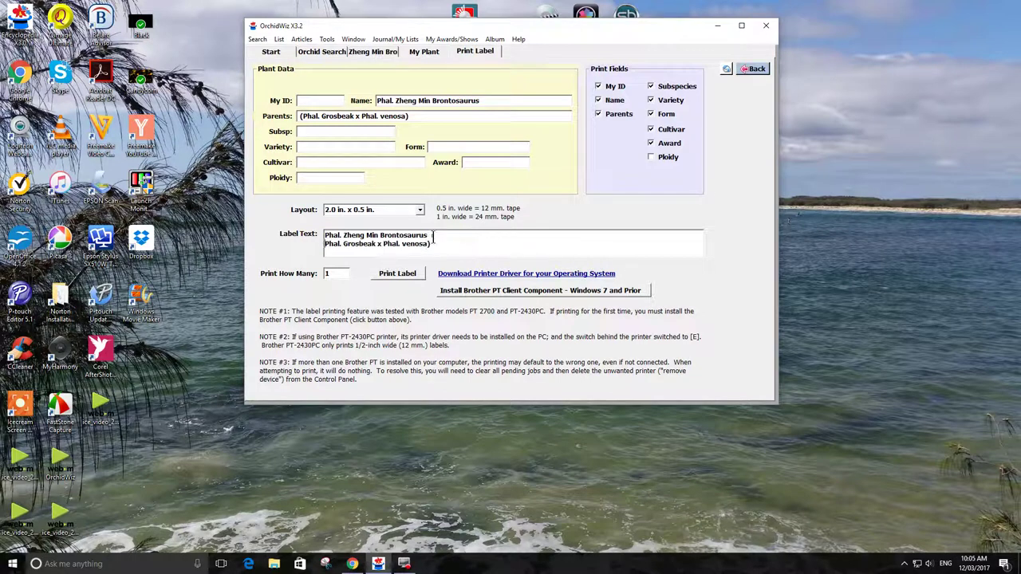
pyautogui.press('Delete')
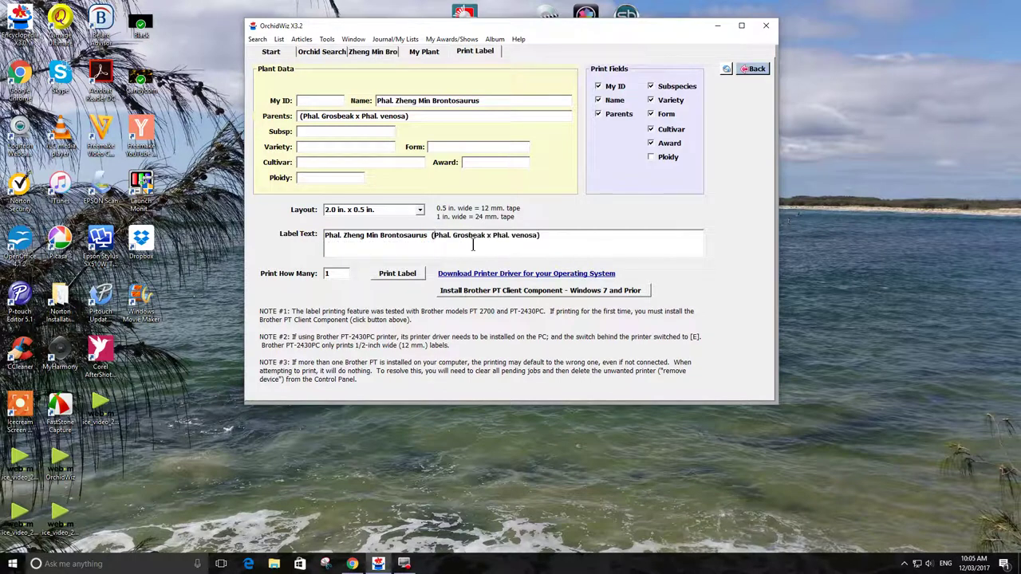
pyautogui.click(431, 236)
pyautogui.press('Return')
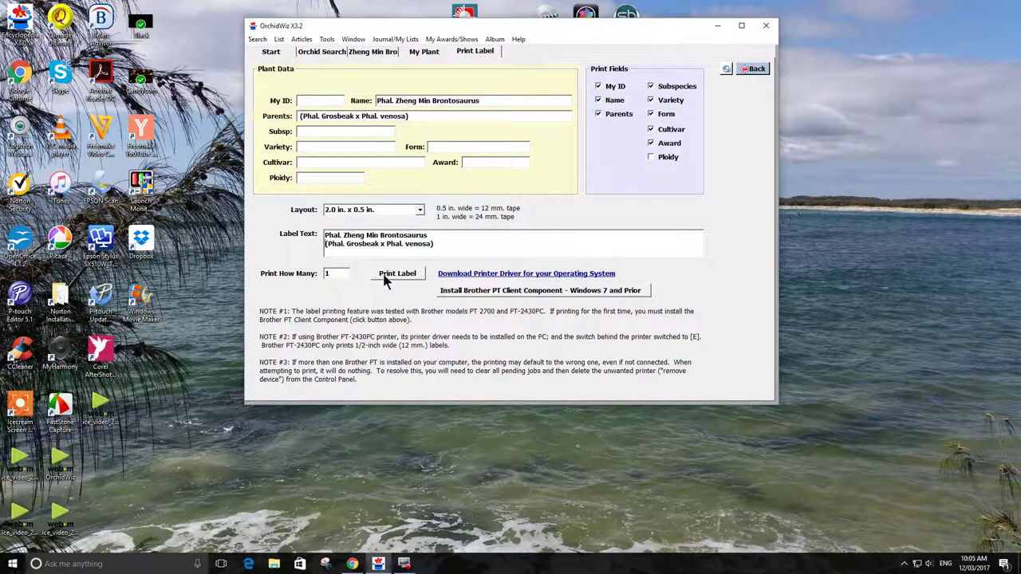
# - Cancel the new Phal. Zheng Min Brontosaurus plant record and return to the start page
pyautogui.click(756, 70)
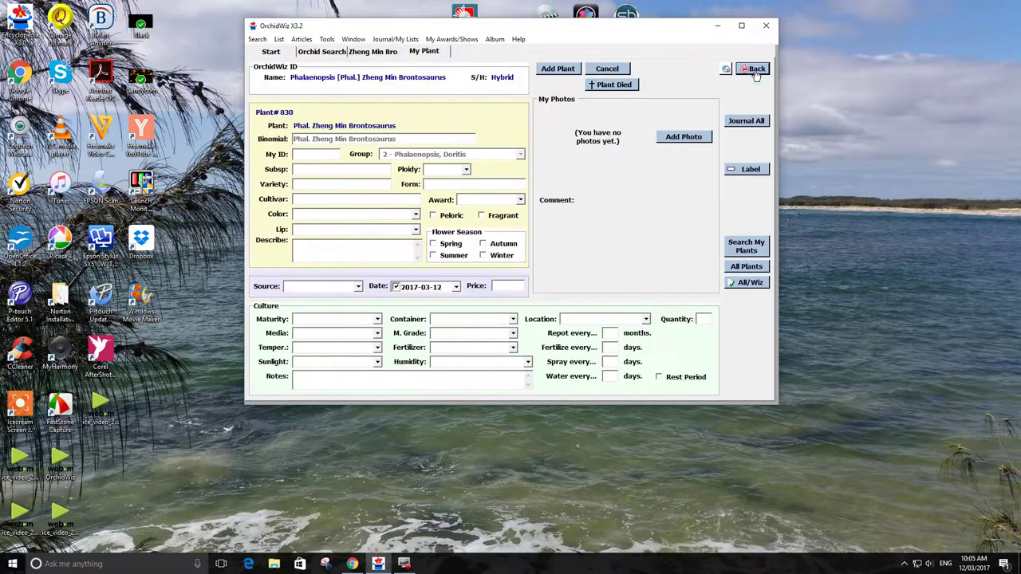
pyautogui.click(605, 69)
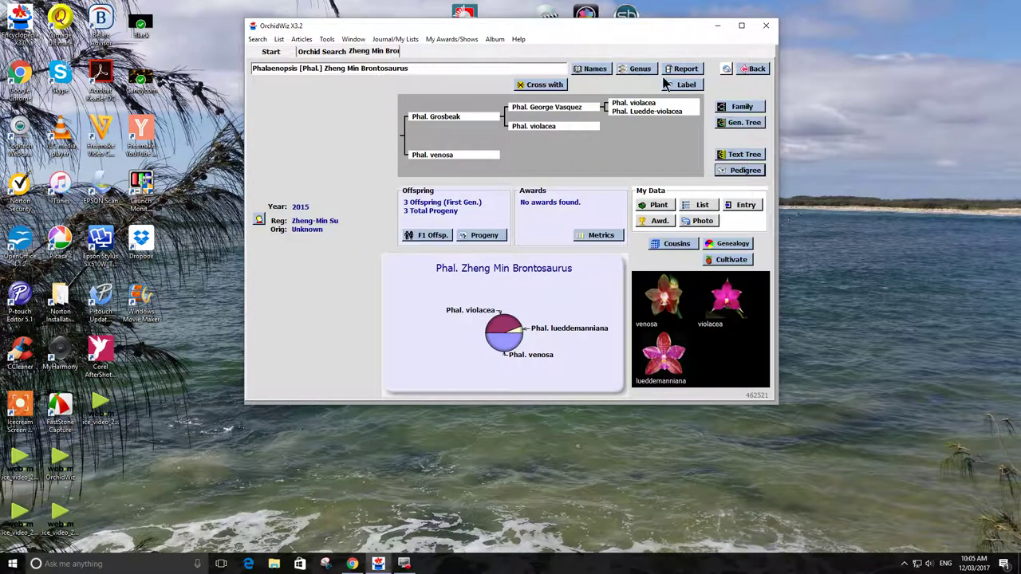
pyautogui.click(726, 70)
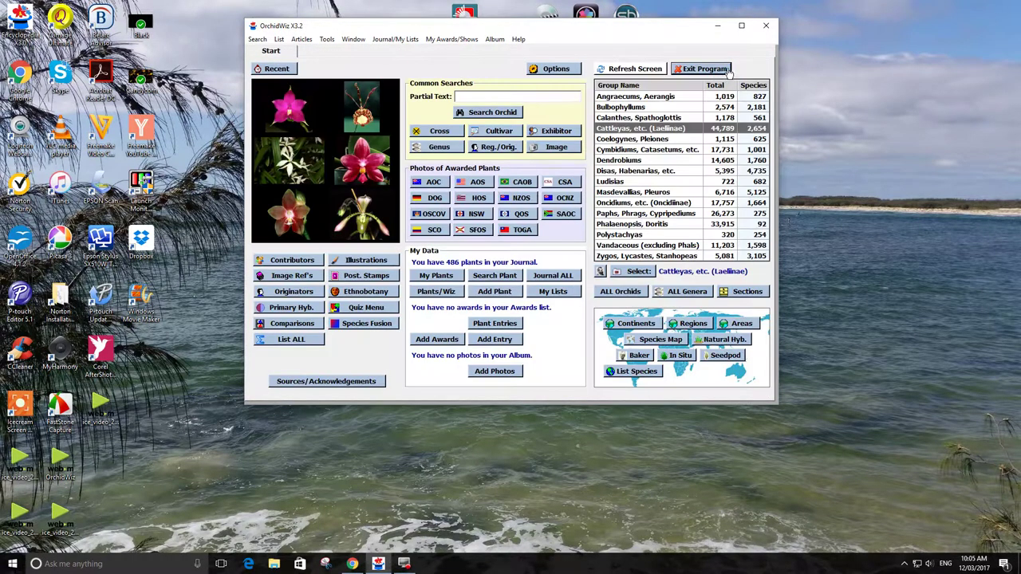